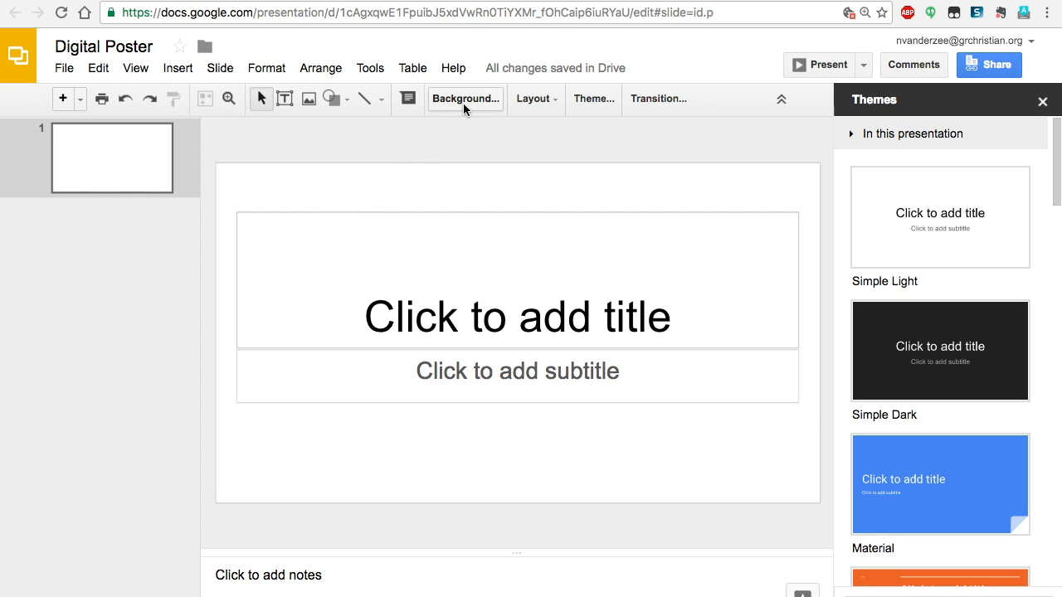
Dismiss the theme choices and delete the title and subtitle placeholders so the slide is blank
left_click(946, 196)
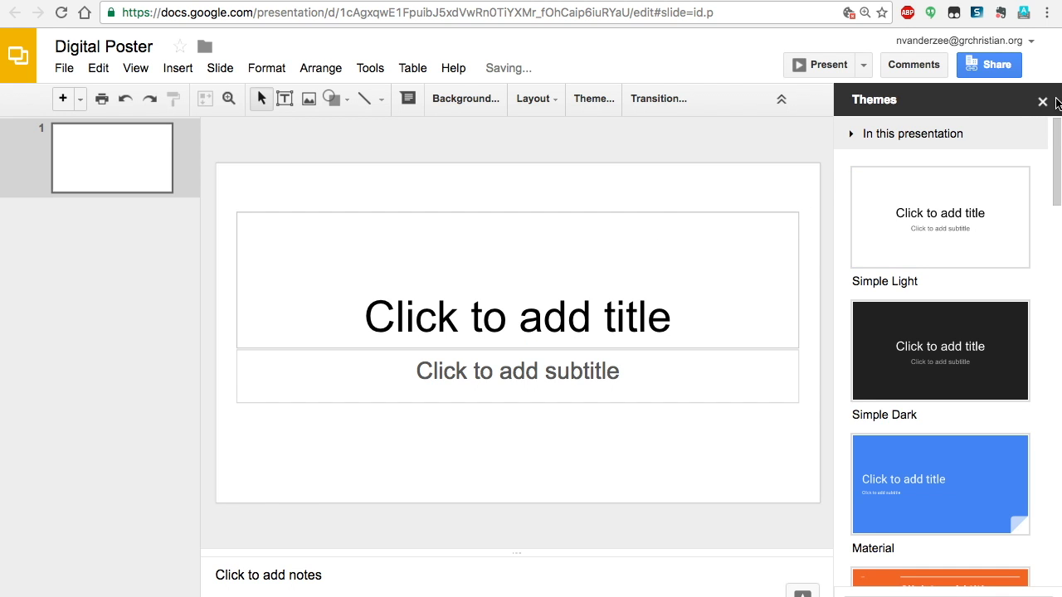
left_click(1043, 101)
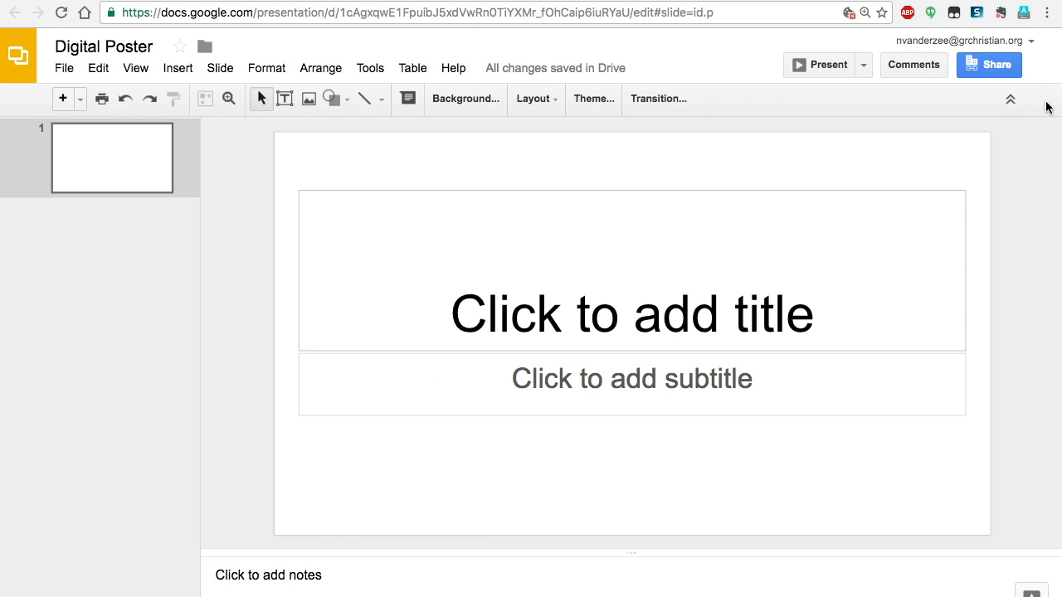
left_click(682, 193)
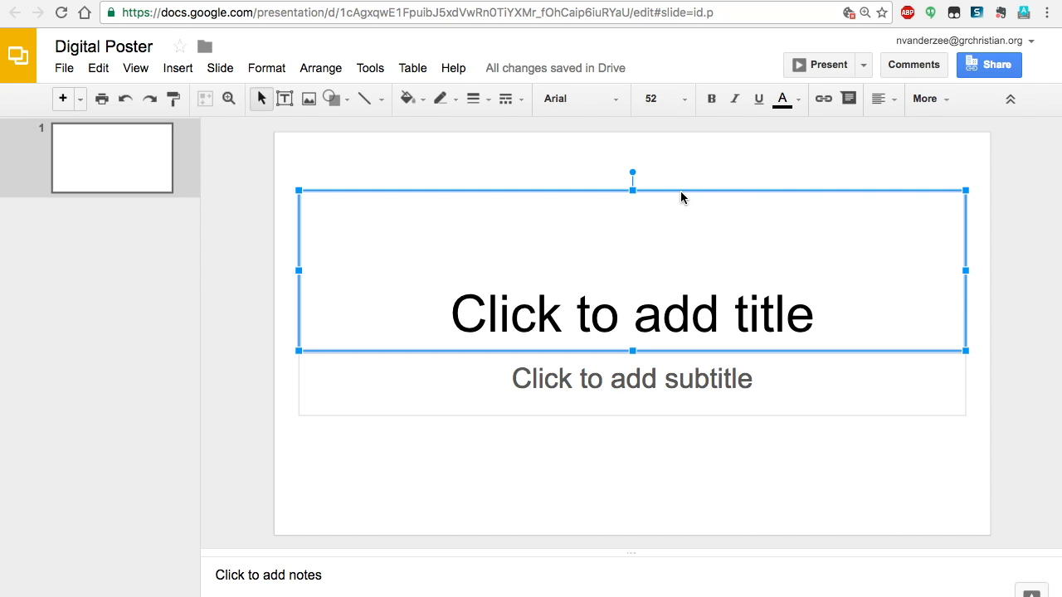
key("BackSpace")
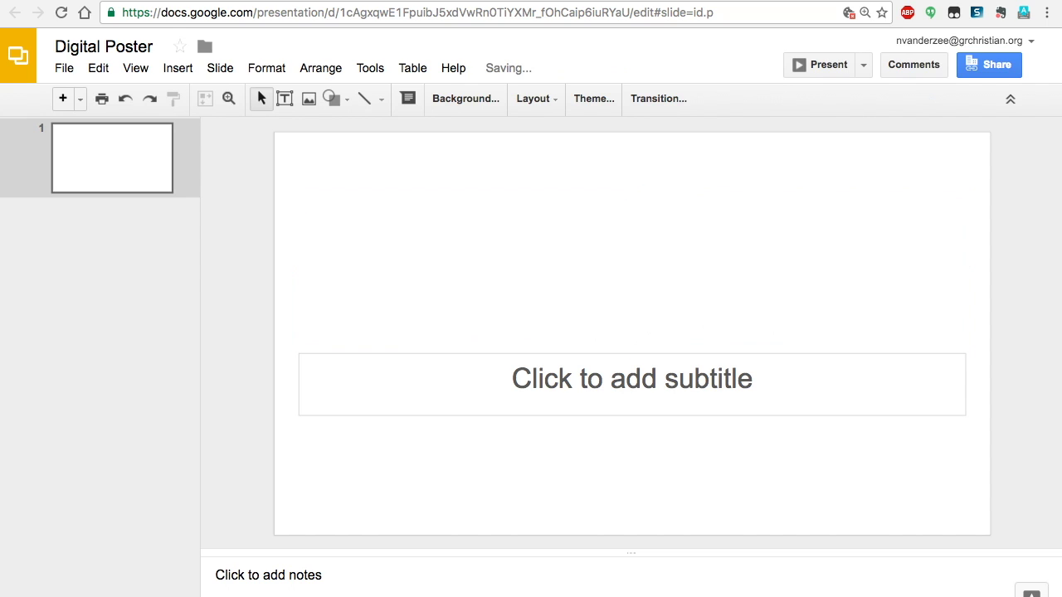
left_click(674, 405)
key("Escape")
key("BackSpace")
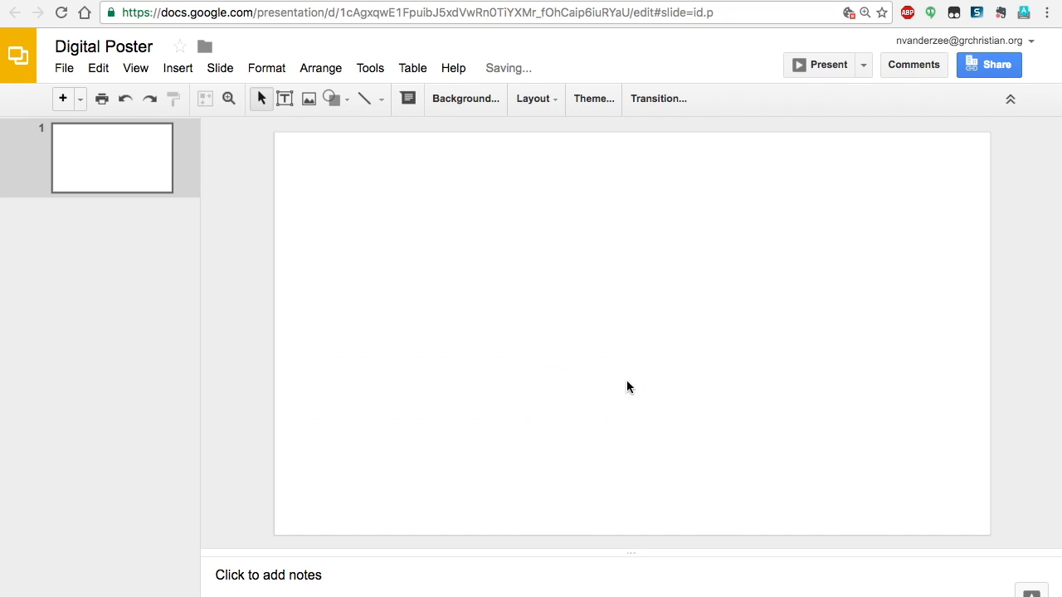
Set the presentation's page size to a custom 25 × 25 inches
left_click(160, 279)
left_click(122, 143)
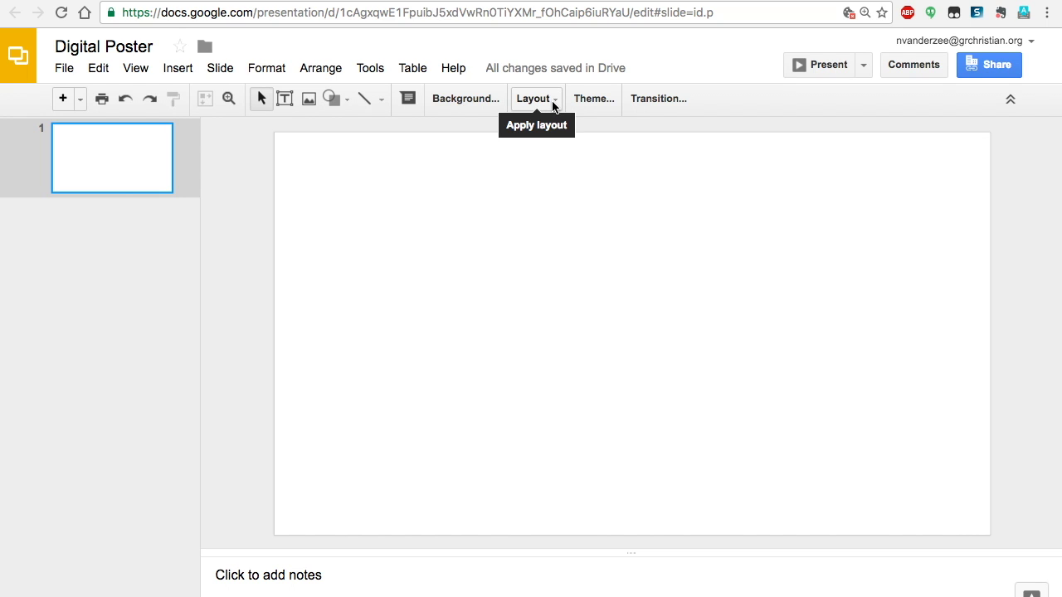
left_click(66, 70)
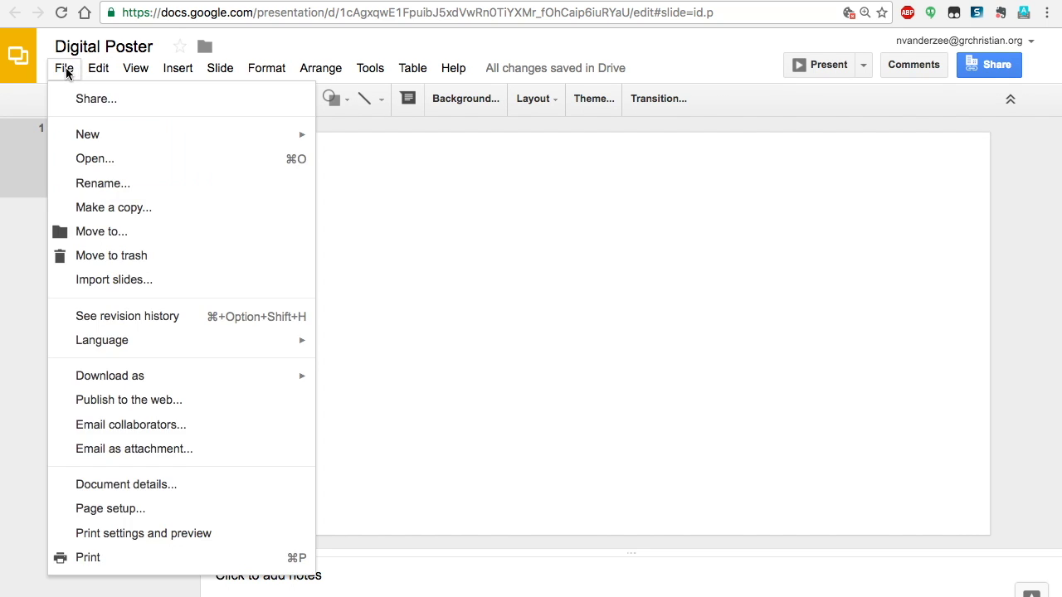
left_click(110, 508)
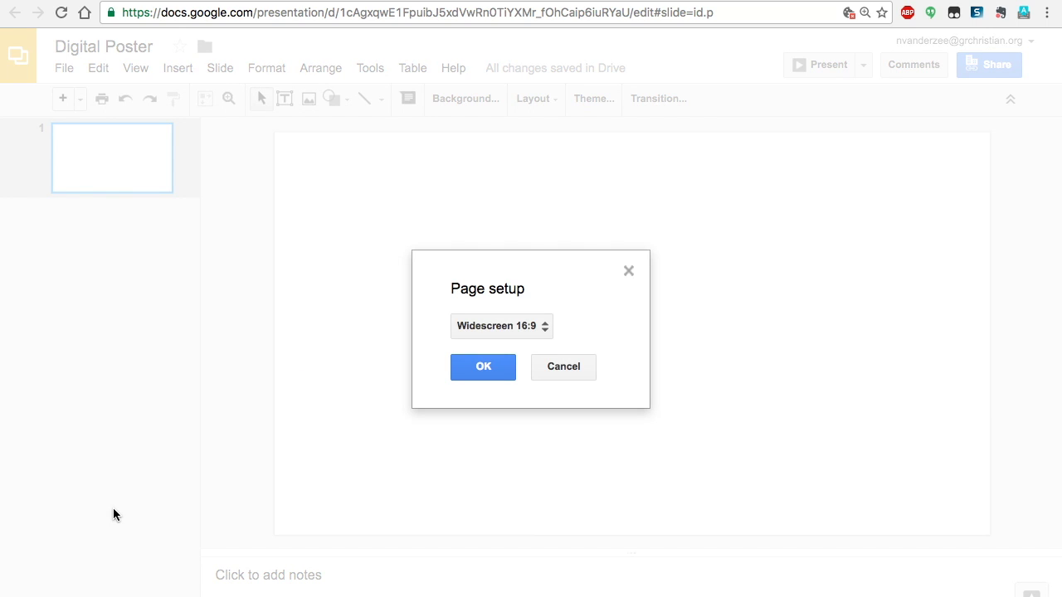
left_click(547, 332)
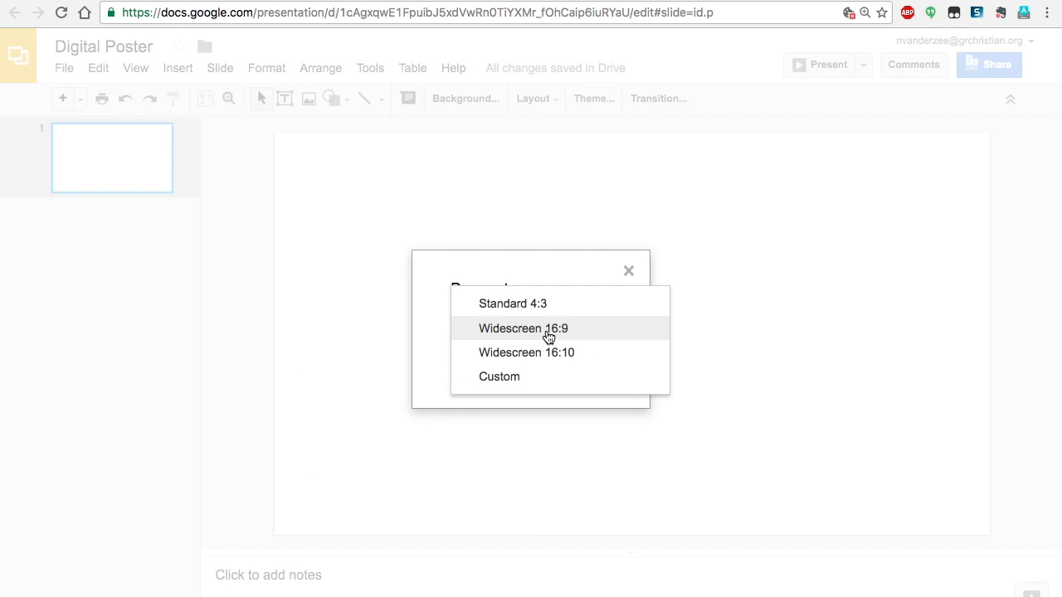
left_click(515, 378)
left_click_drag(491, 362, 435, 357)
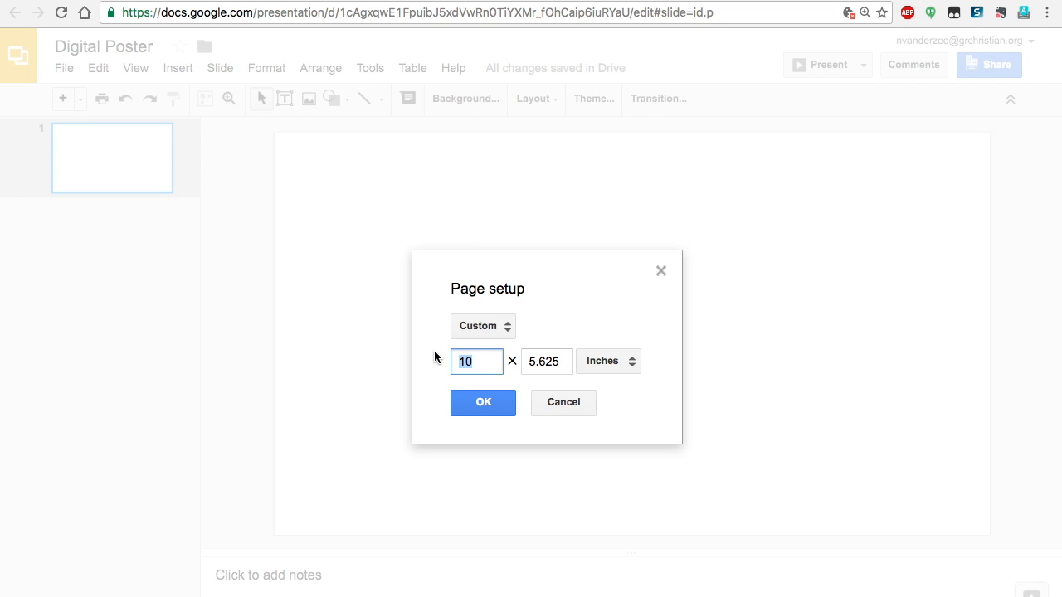
type("25")
left_click_drag(561, 362, 506, 357)
type("25")
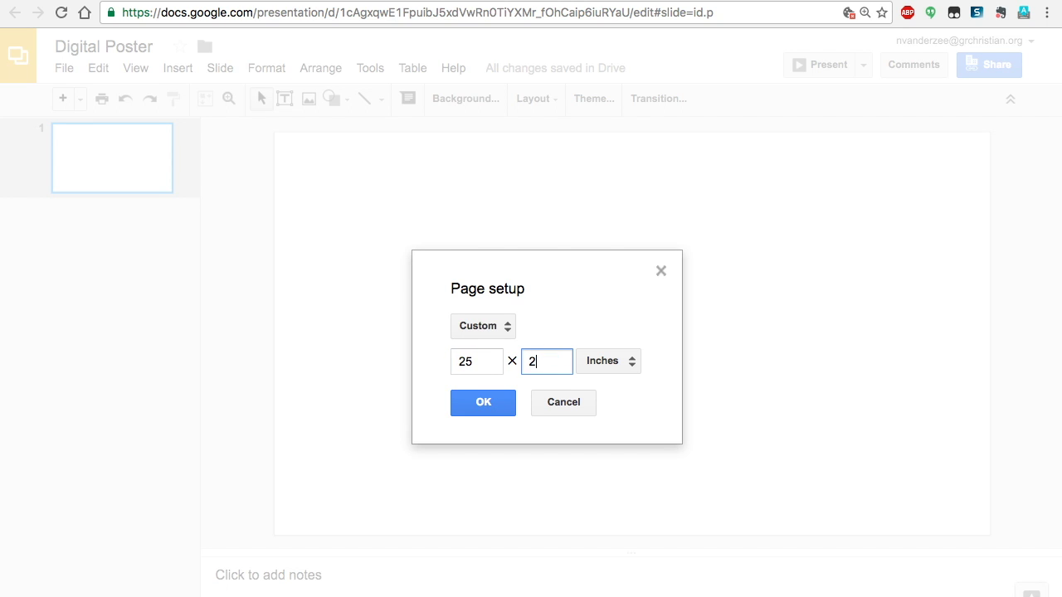
left_click(502, 403)
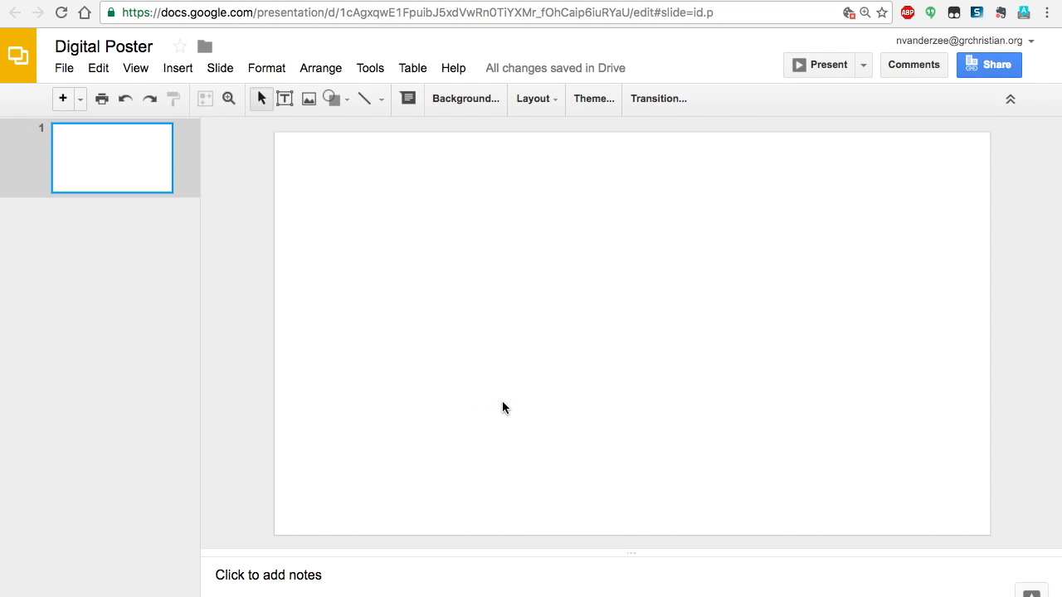
Add a text box near the top of the slide reading "THe American Revolution" at font size 60
left_click(573, 311)
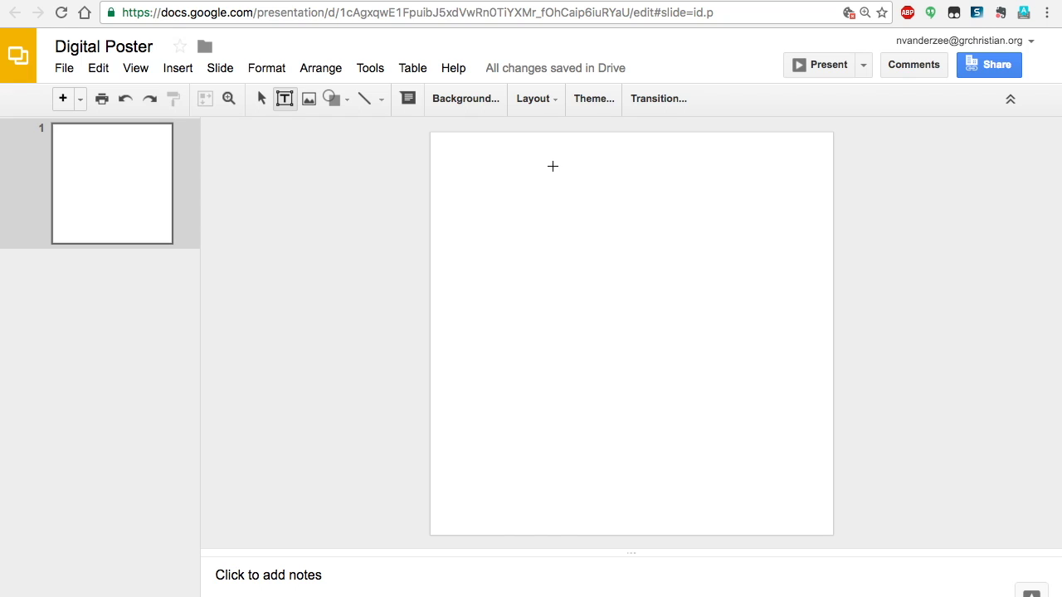
mouse_move(551, 156)
left_mouse_down()
mouse_move(729, 197)
mouse_move(712, 196)
left_mouse_up()
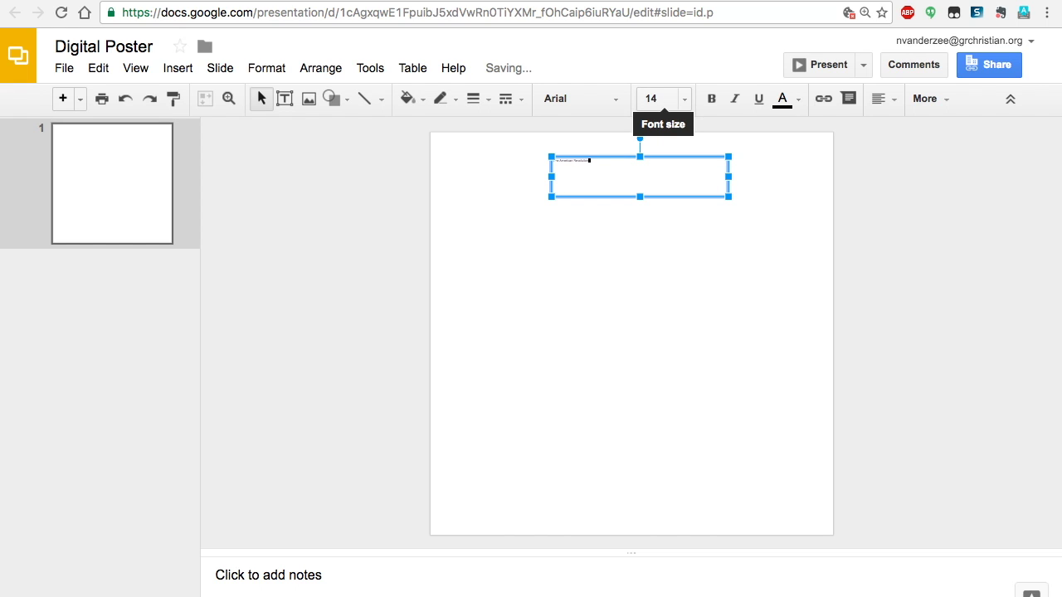
left_click(685, 98)
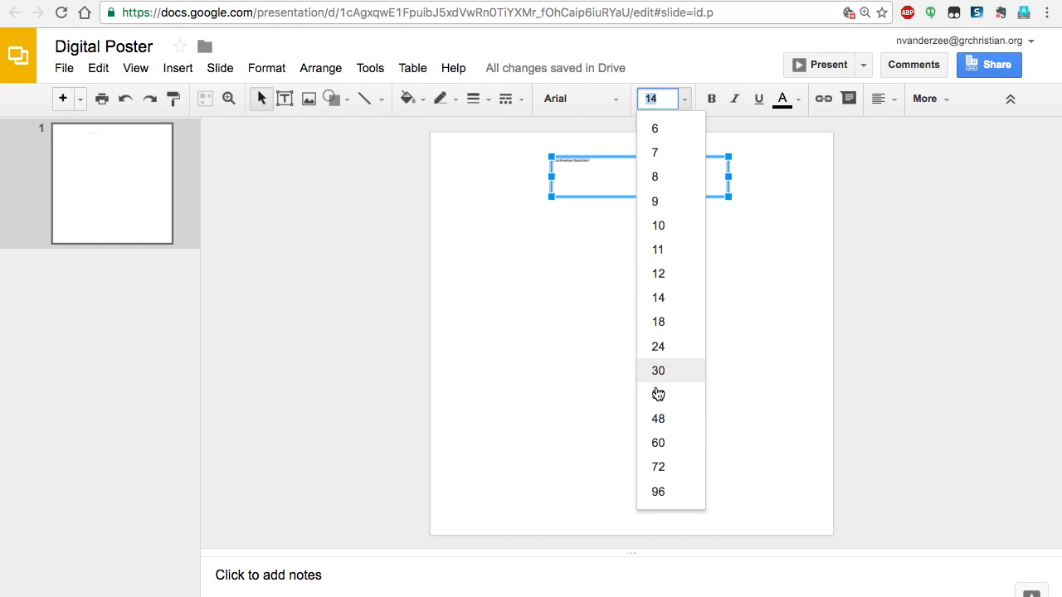
left_click(659, 443)
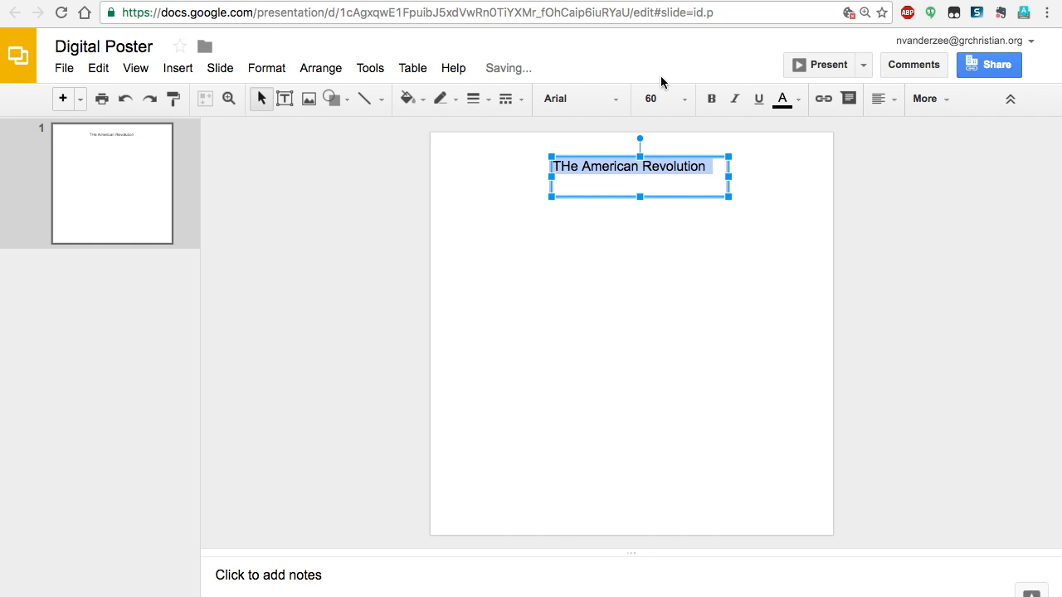
Set the title's font size to 72, widen its text box to fit one line and shift it back towards the slide's centre
left_click(686, 99)
left_click(663, 468)
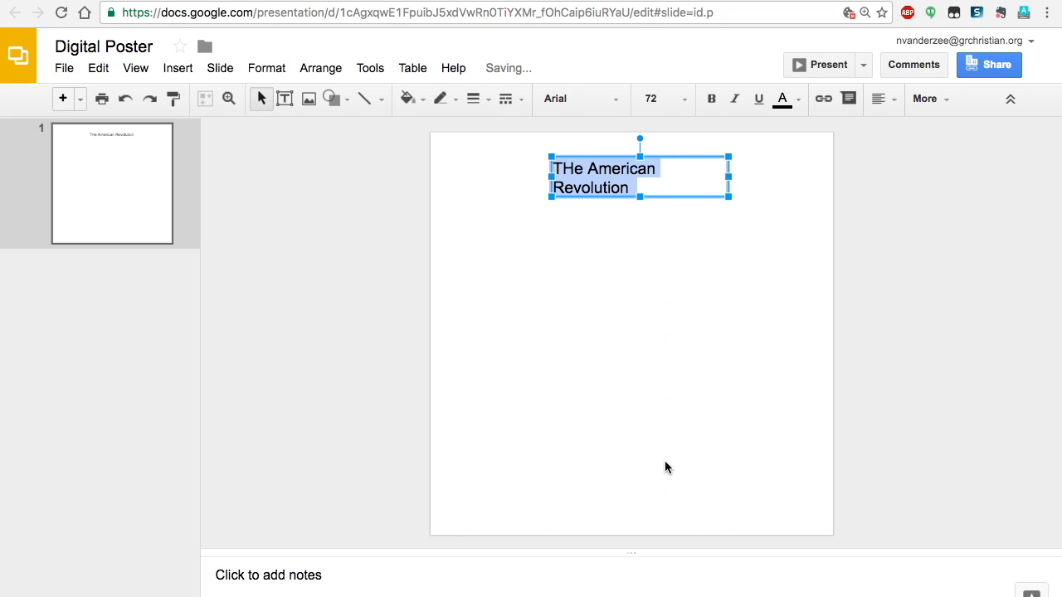
left_click_drag(734, 176, 756, 176)
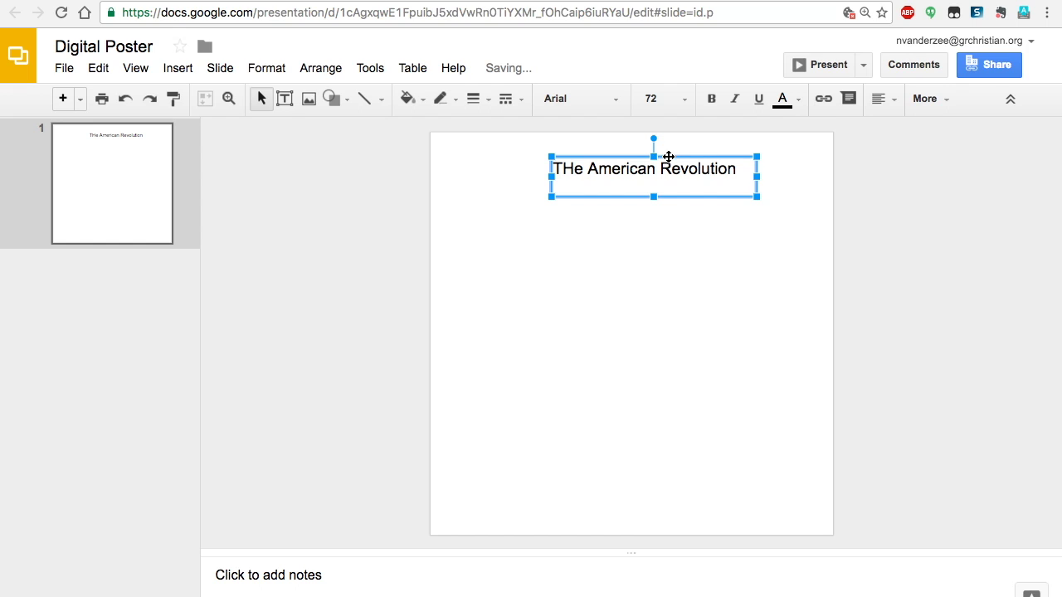
left_click_drag(667, 158, 605, 157)
Correct "THe" to "The" in the title and centre its text box horizontally on the slide
left_click(543, 169)
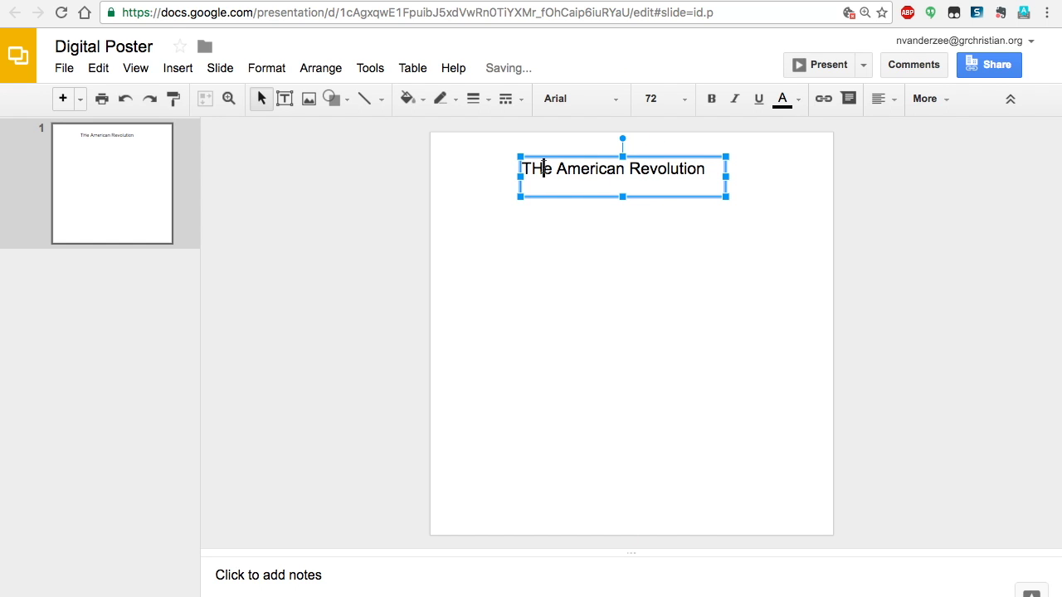
key("BackSpace")
type("h")
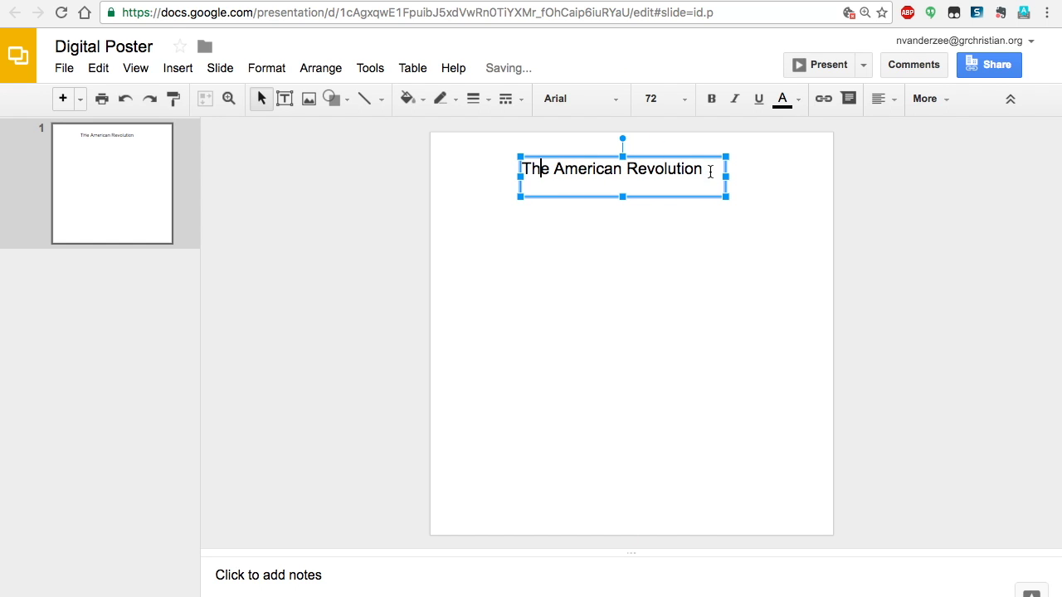
left_click_drag(689, 156, 699, 157)
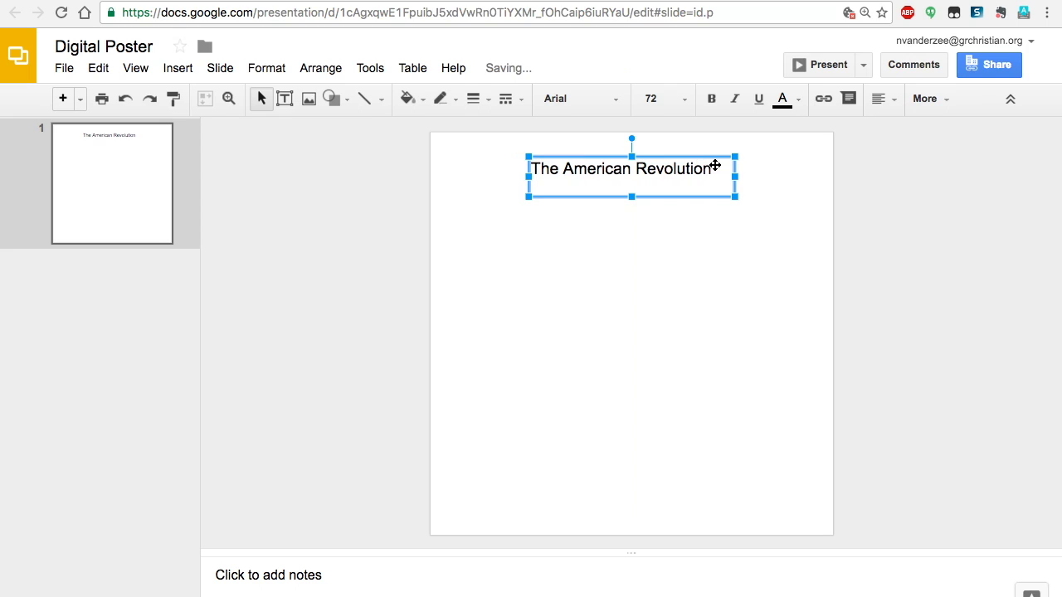
left_click(701, 274)
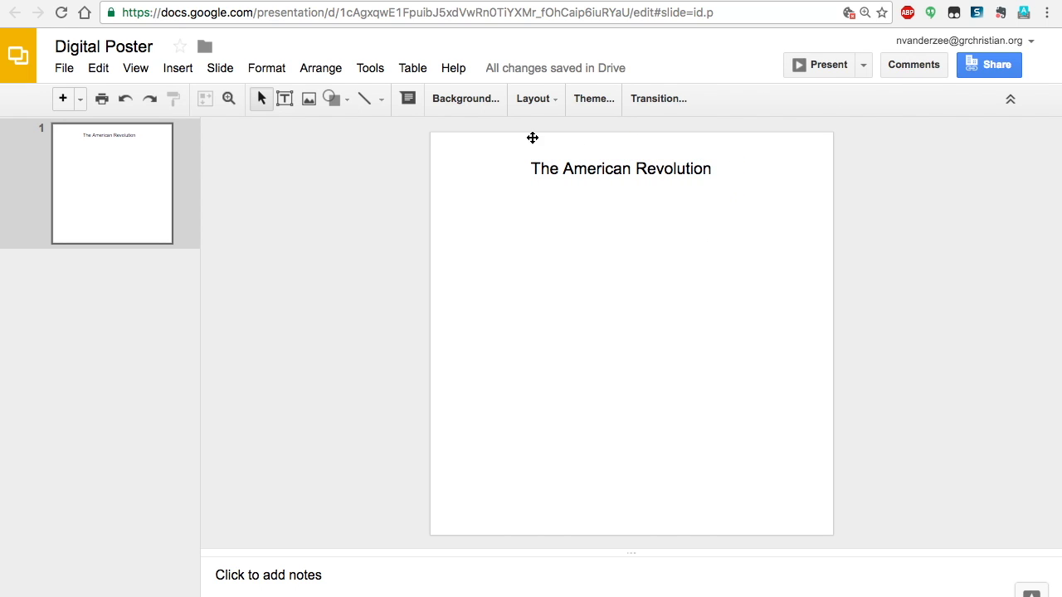
left_click(183, 67)
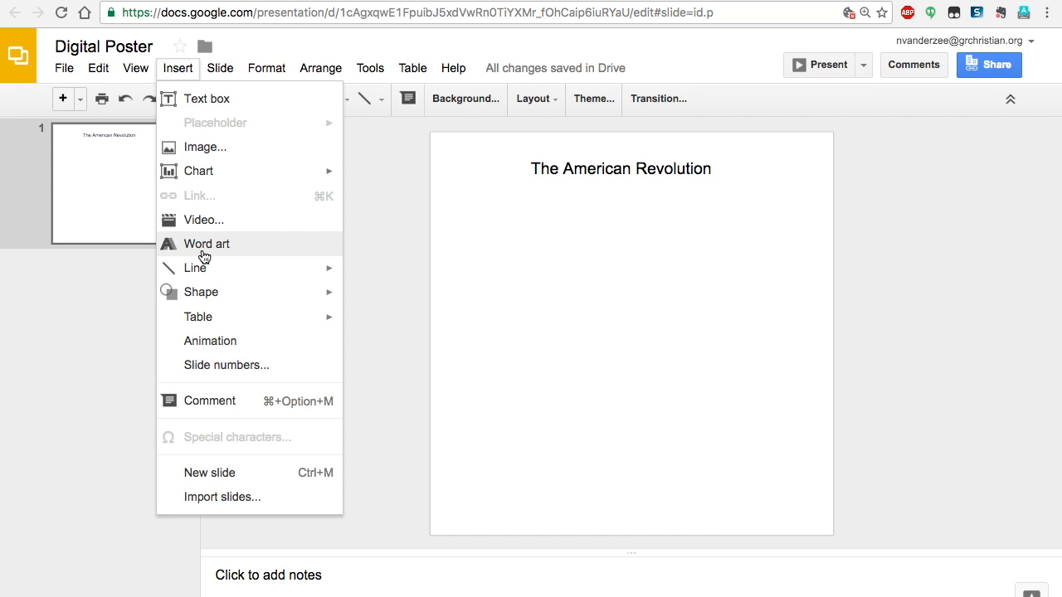
left_click(796, 169)
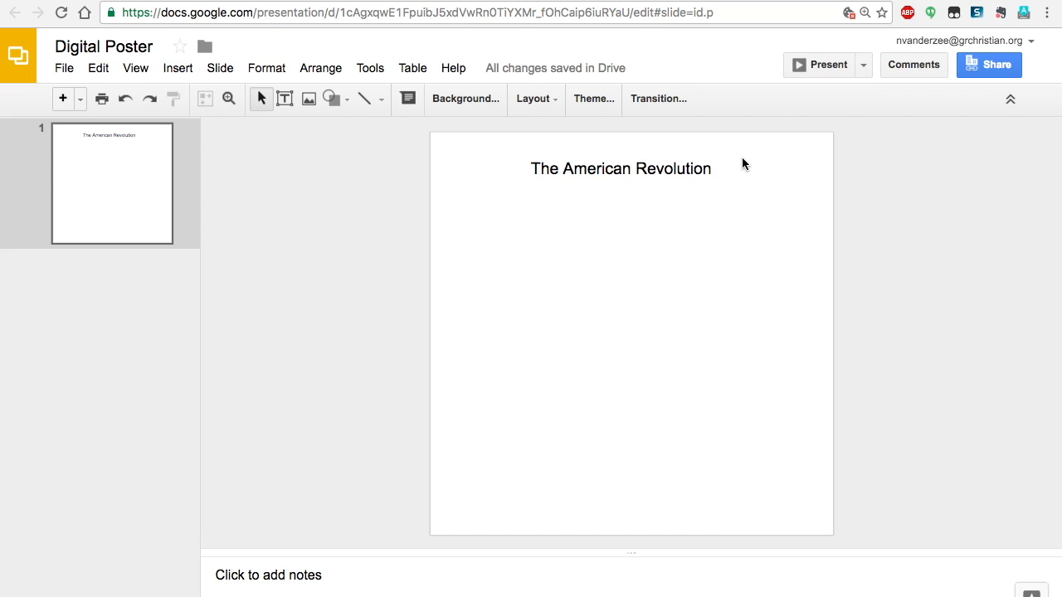
Switch to Google and search for "george washington"
left_click(548, 3)
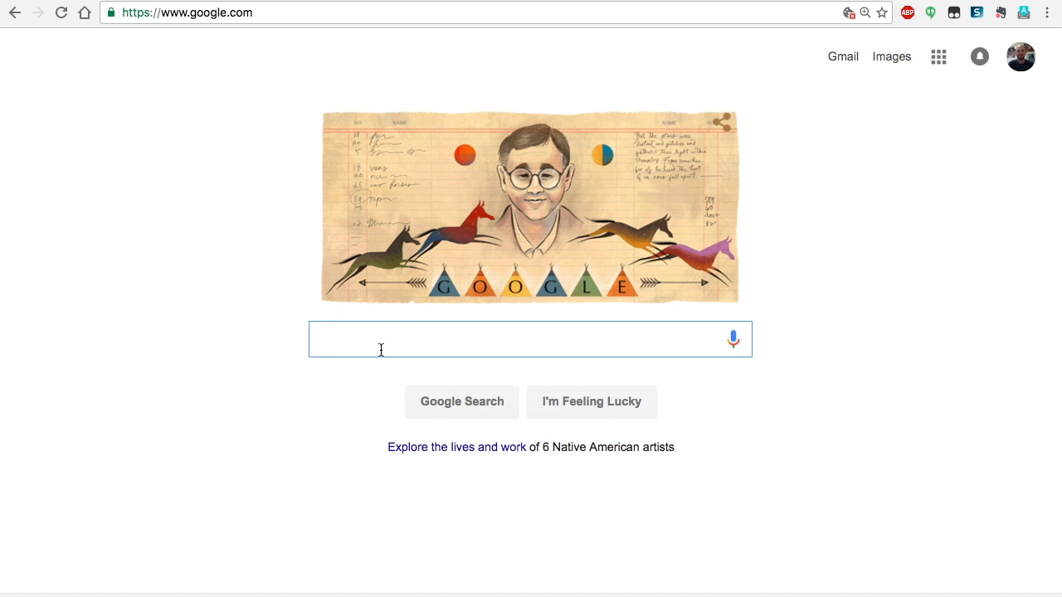
type("george wat")
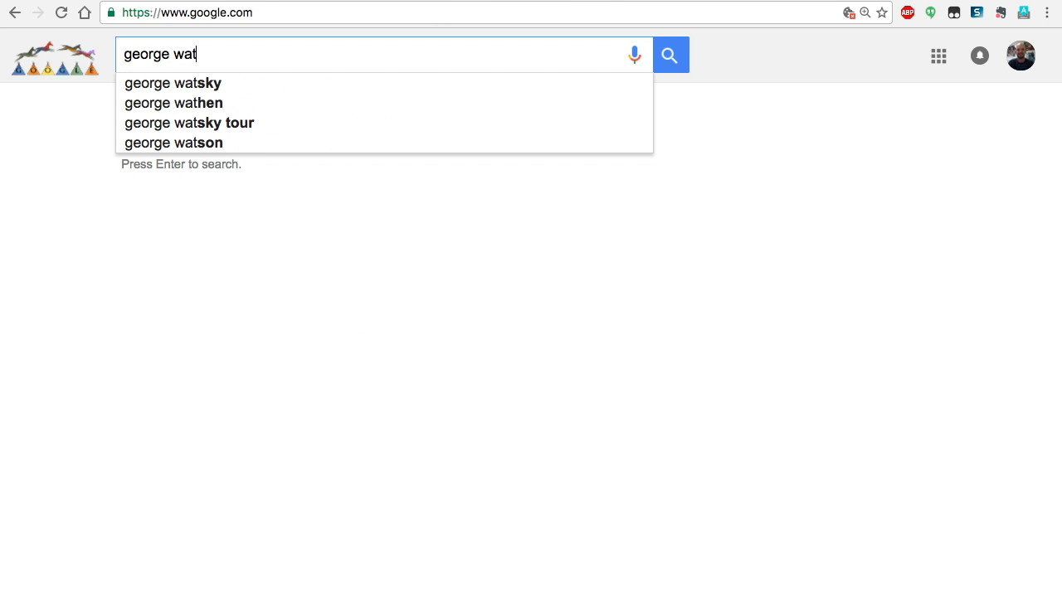
key("BackSpace")
type("s")
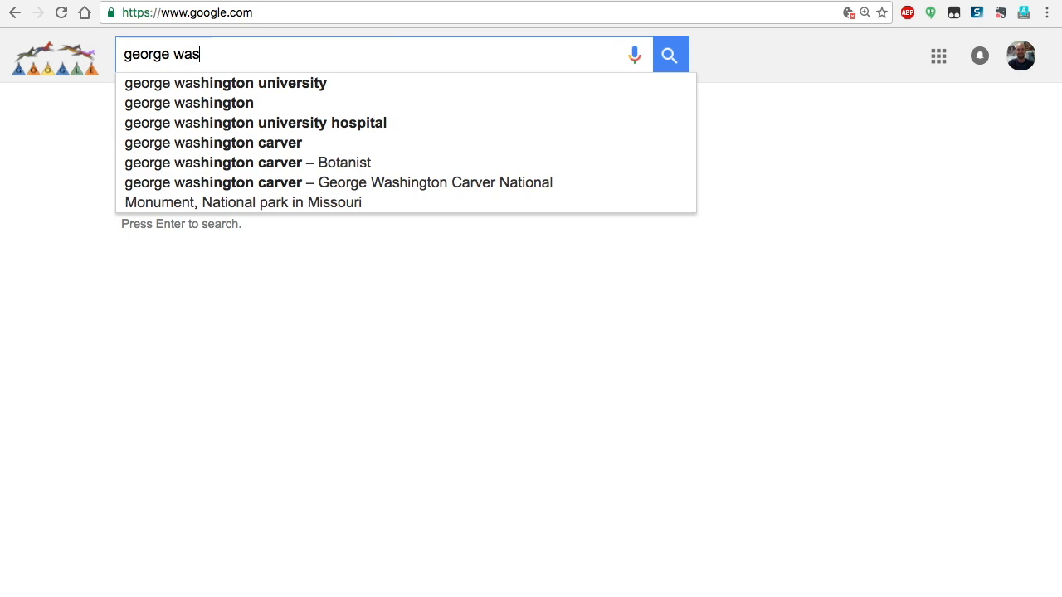
type("hington")
key("Return")
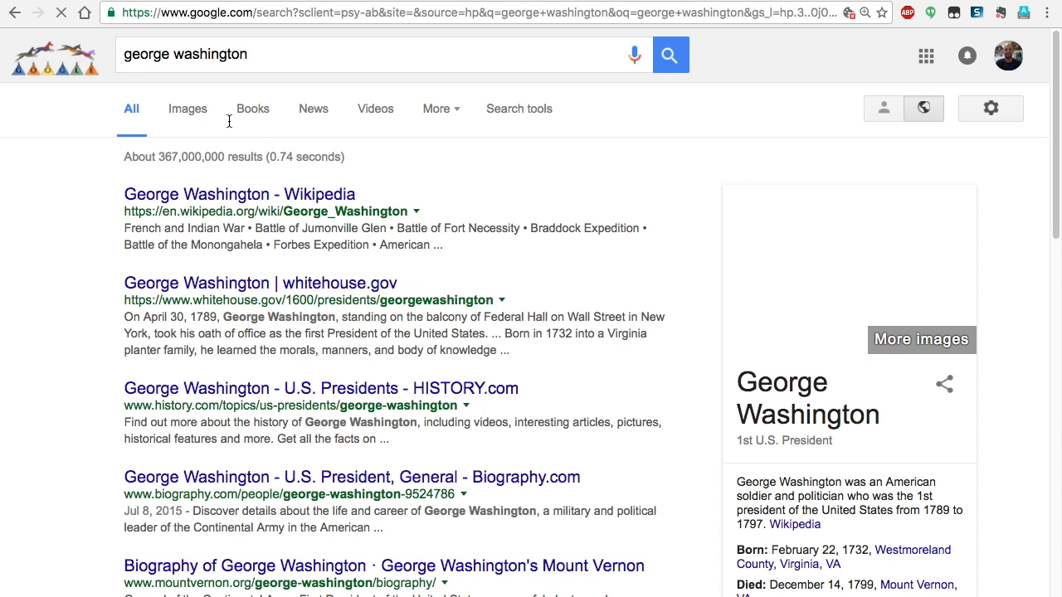
Show the image results and refine the search to "george washington png"
left_click(194, 127)
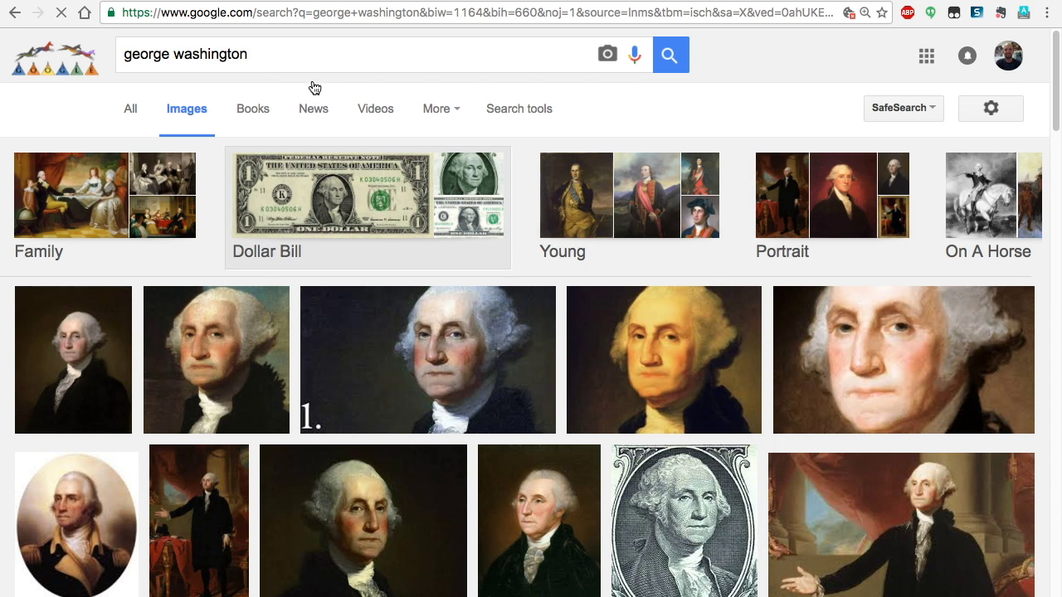
left_click(293, 59)
type("png")
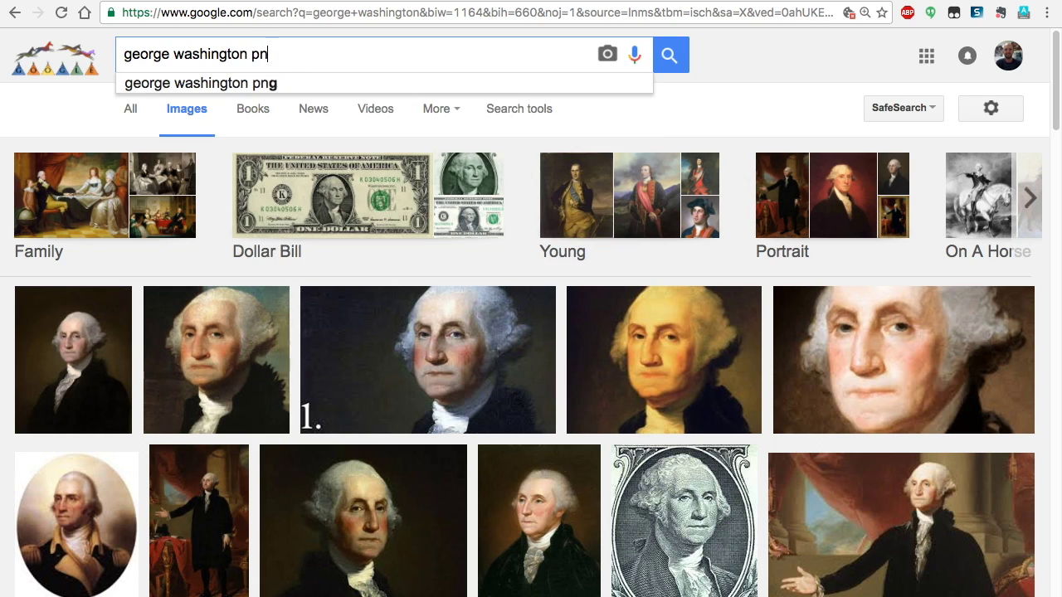
key("Return")
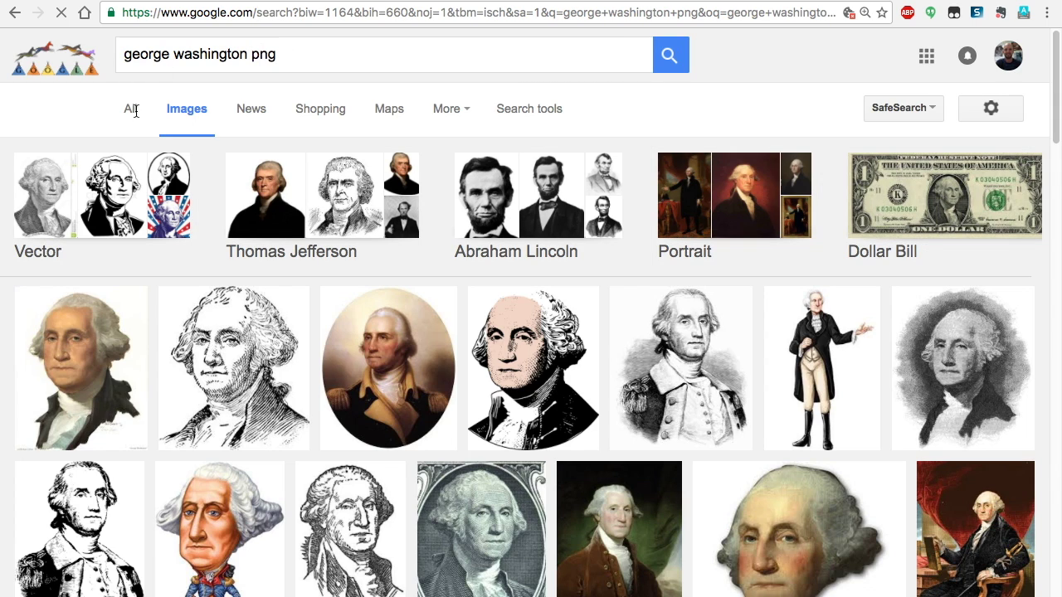
Preview the portrait results and copy the oval George Washington image with the transparent background from Wikimedia Commons
left_click(96, 386)
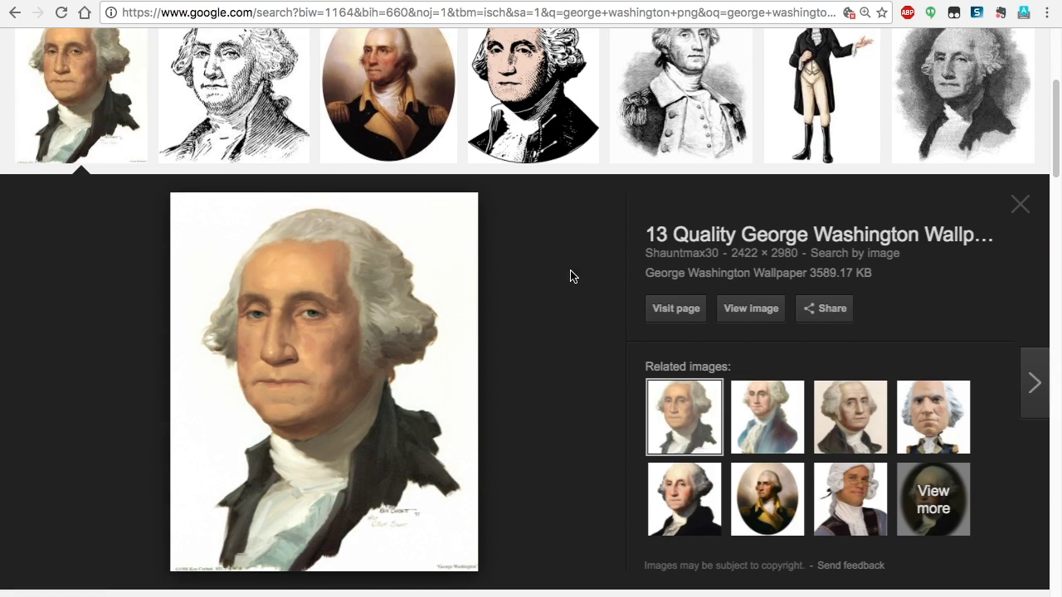
left_click(1019, 206)
left_click(402, 116)
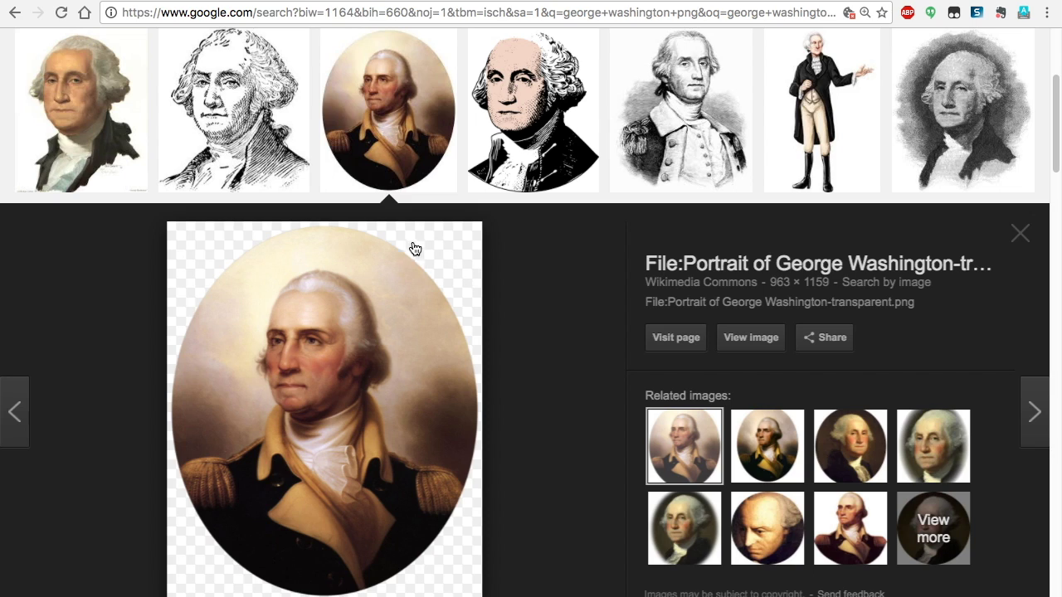
right_click(297, 355)
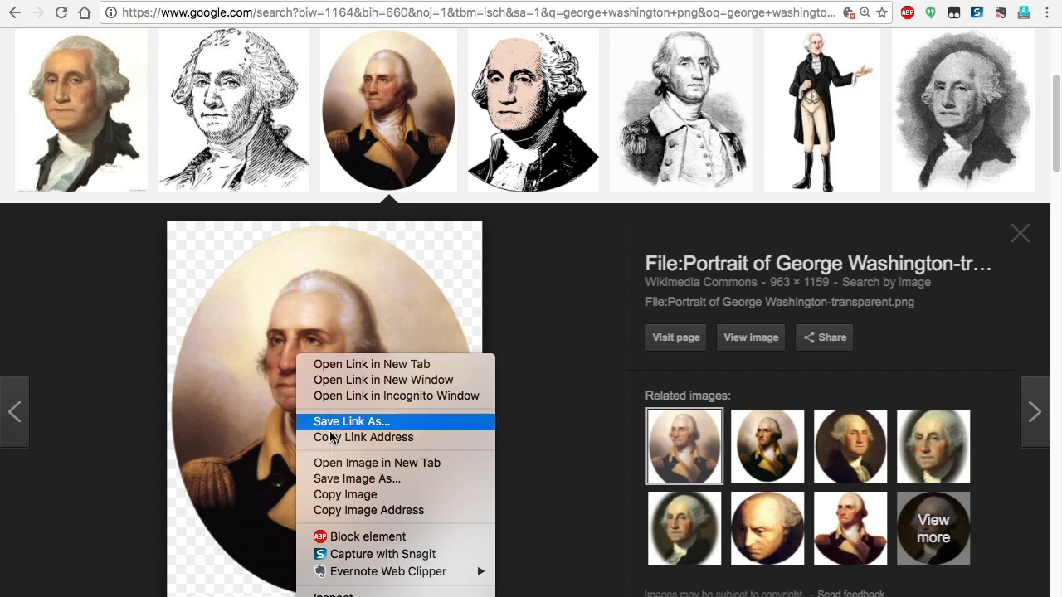
left_click(340, 495)
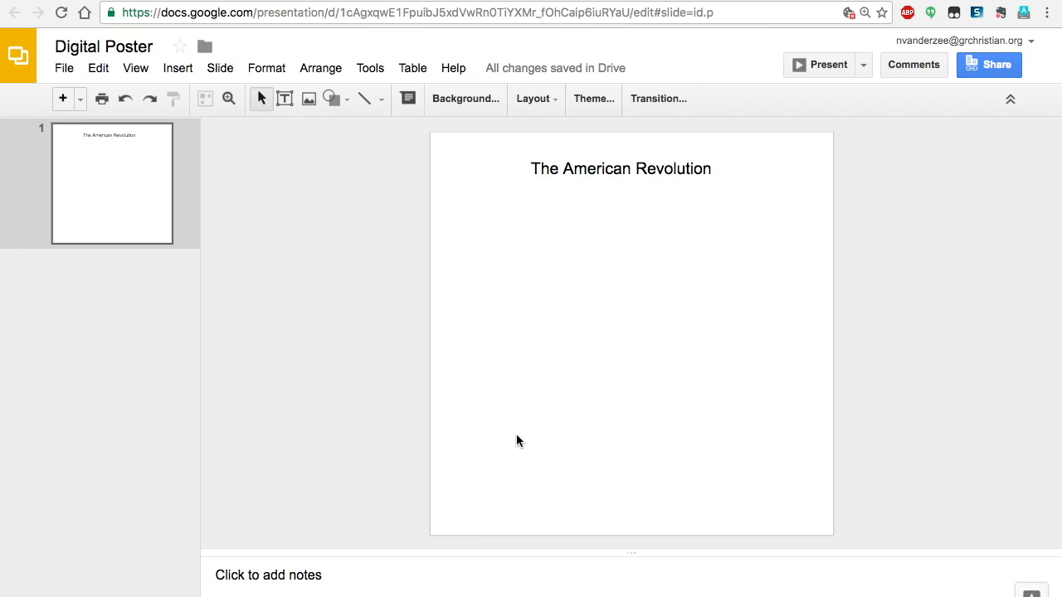
Paste the George Washington portrait onto the slide, shrink it to about half size and place it near the slide's left edge below mid-height
key("super+v")
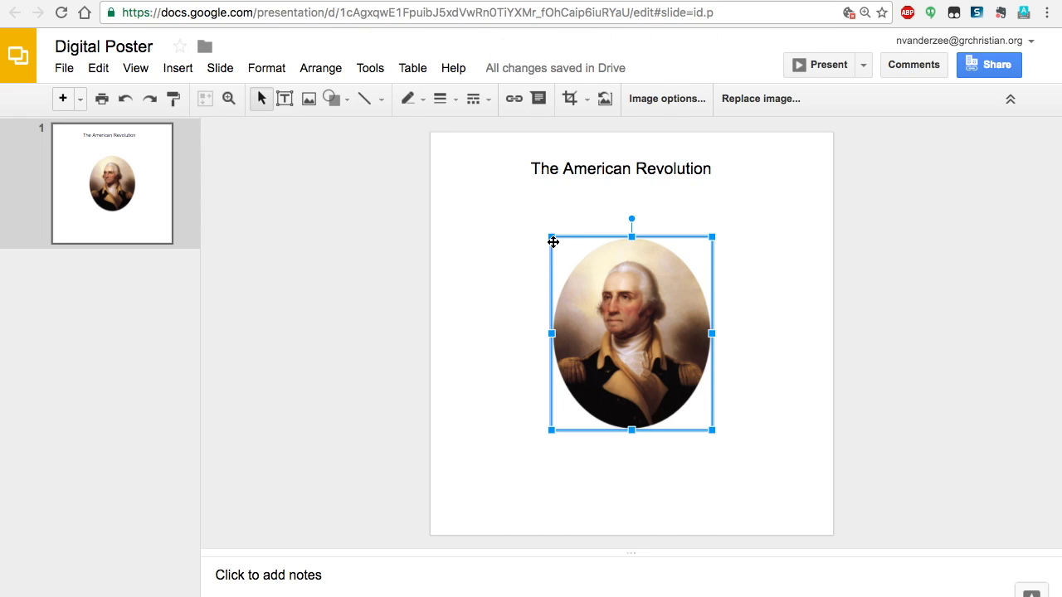
left_click_drag(552, 237, 648, 336)
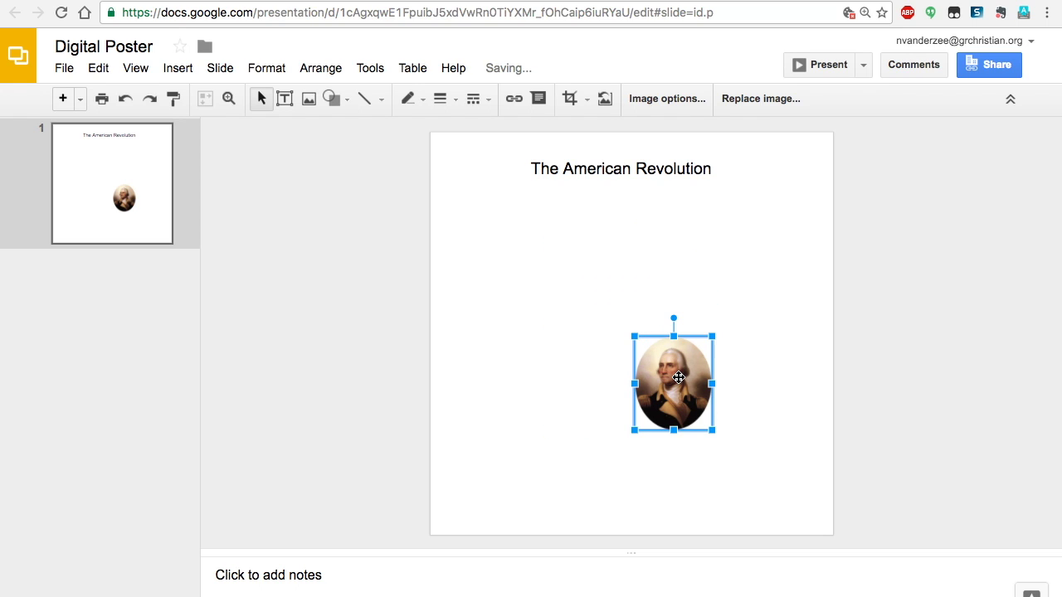
left_click_drag(679, 378, 494, 388)
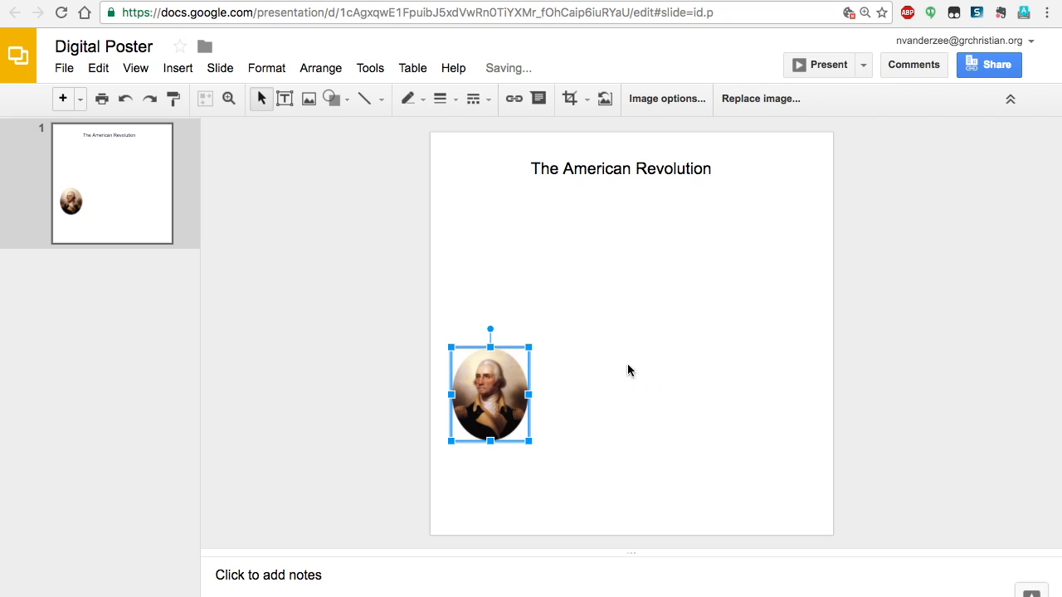
left_click(663, 387)
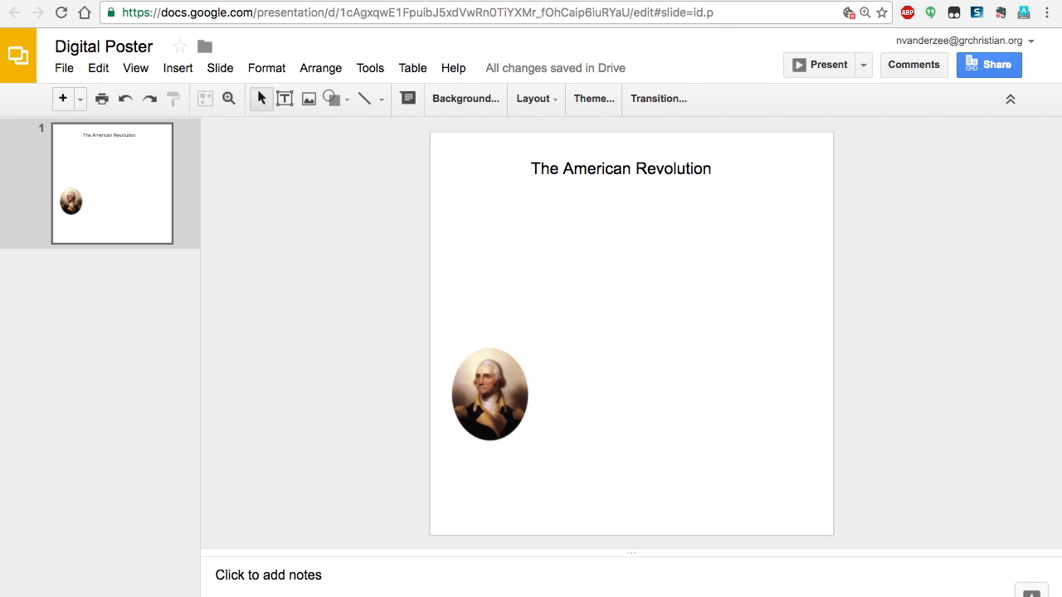
Return to the Google image results and search for "shot heard round the world"
key("ctrl+Tab")
scroll(352, 87, "up", 4)
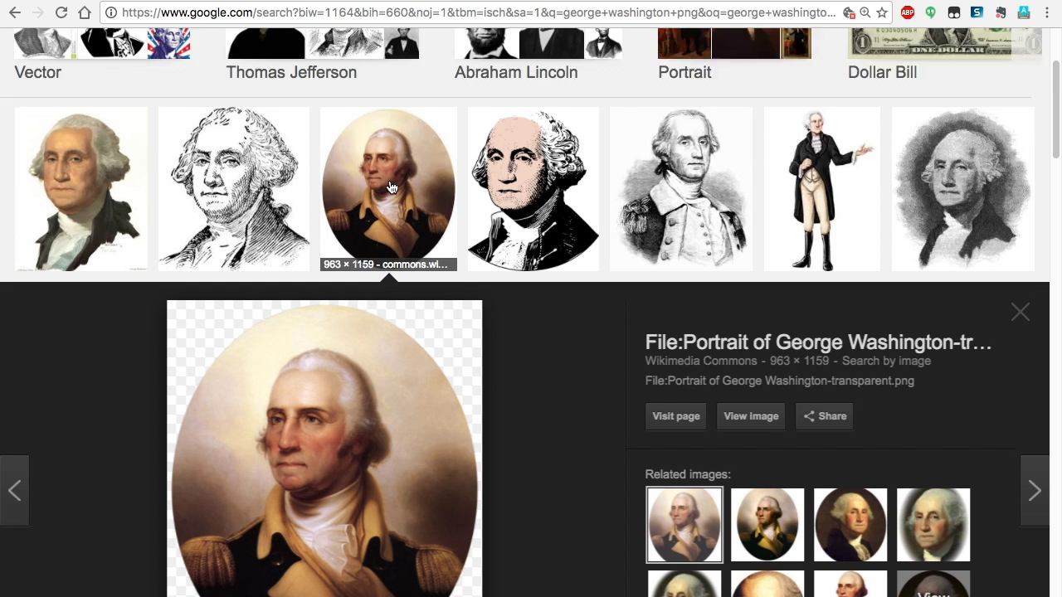
scroll(352, 88, "down", 1)
left_click_drag(267, 54, 119, 46)
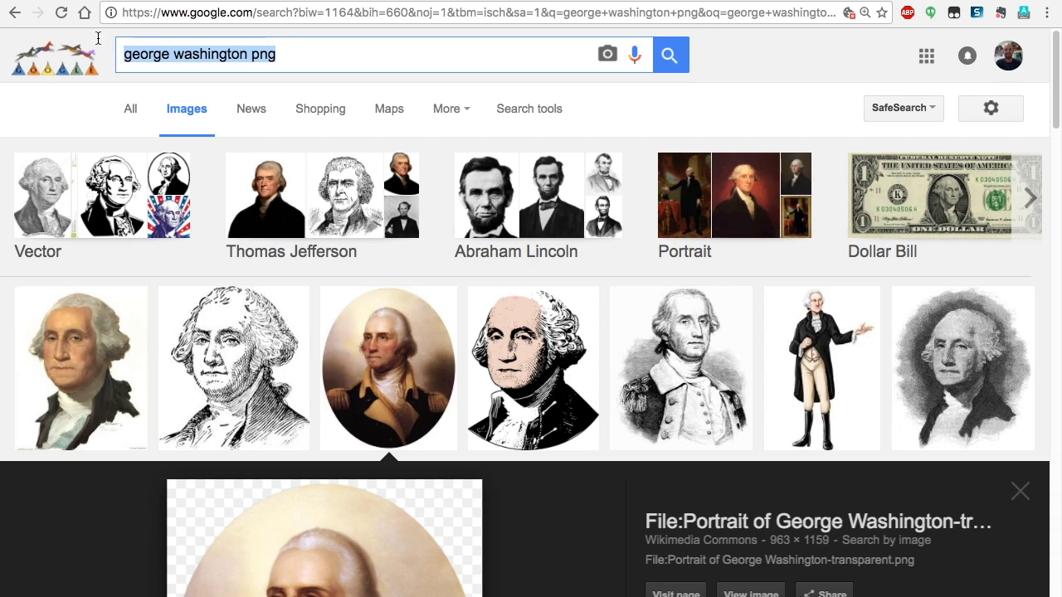
type("shot he")
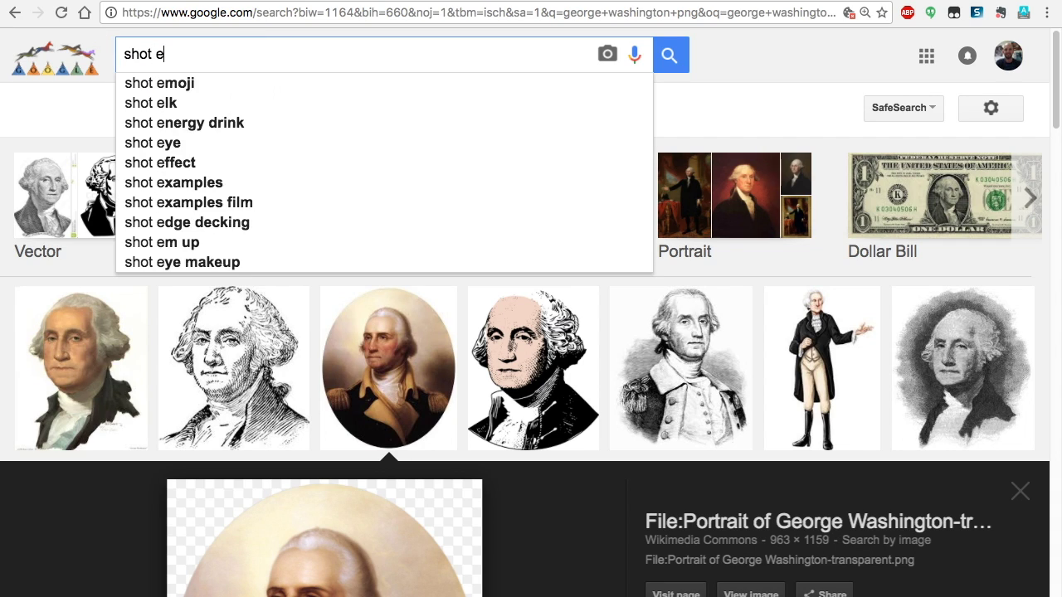
key("BackSpace")
type("heard round")
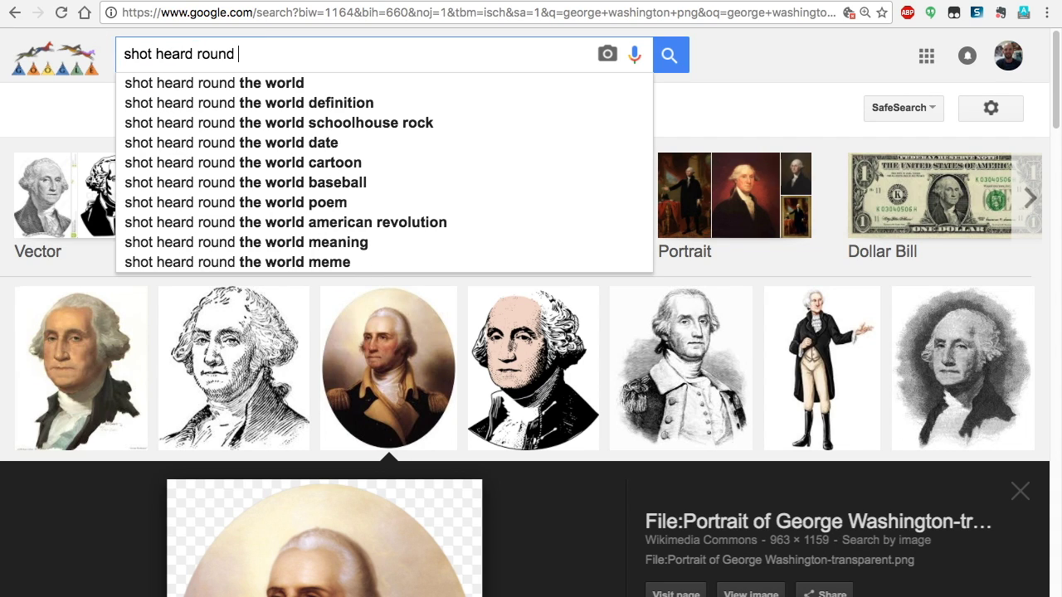
key("Down")
key("Return")
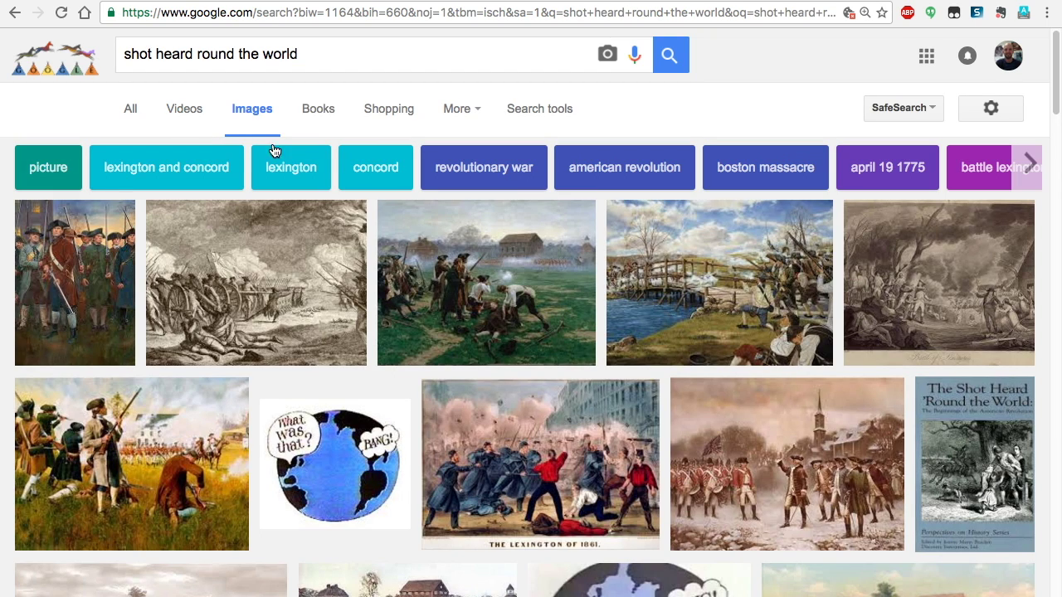
Preview the painting of the battle on the green field from The SHTF Journal and copy the image
left_click(482, 298)
right_click(327, 346)
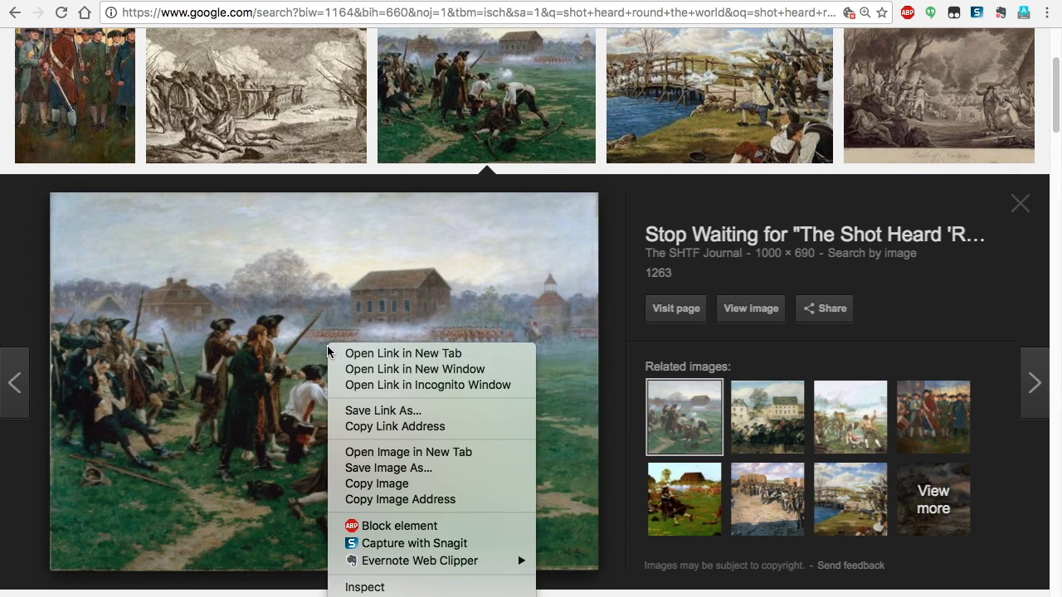
left_click(378, 484)
Switch back to the Digital Poster presentation, paste the battle painting, scale it down and place it below the right end of the title
key("ctrl+Tab")
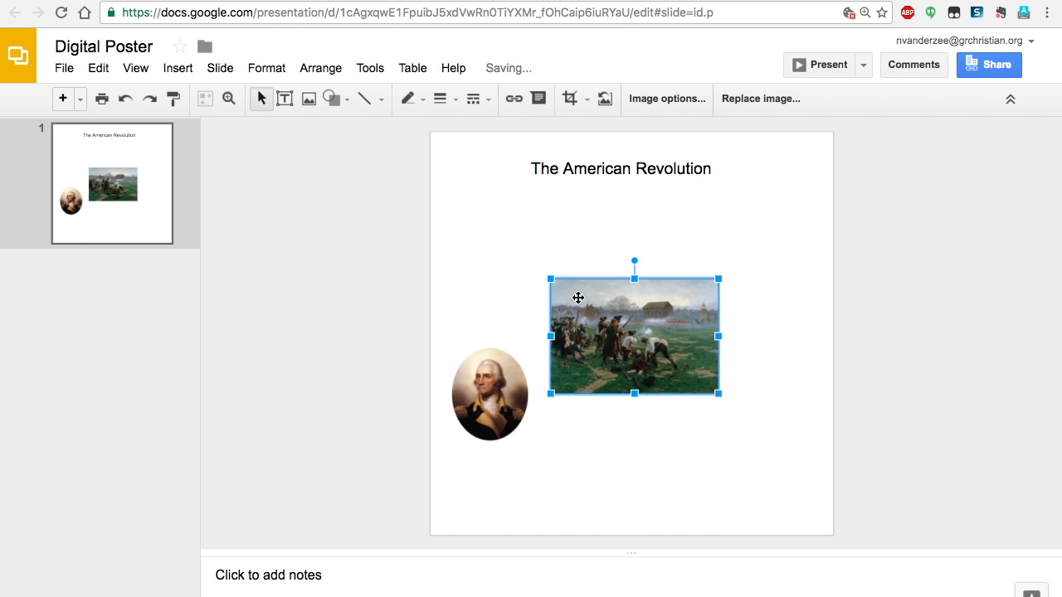
left_click_drag(718, 279, 748, 211)
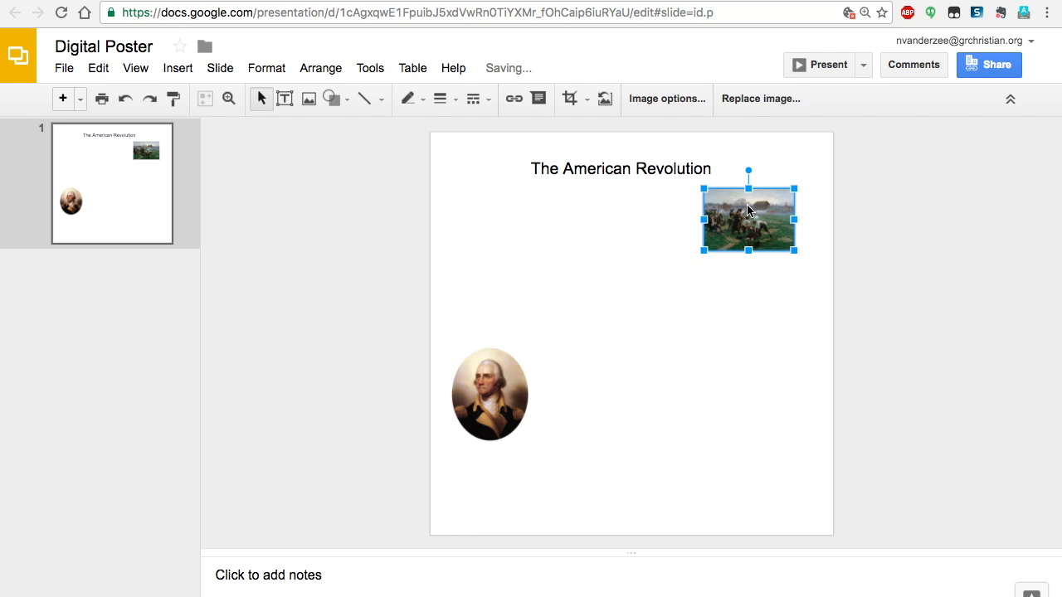
left_click(727, 331)
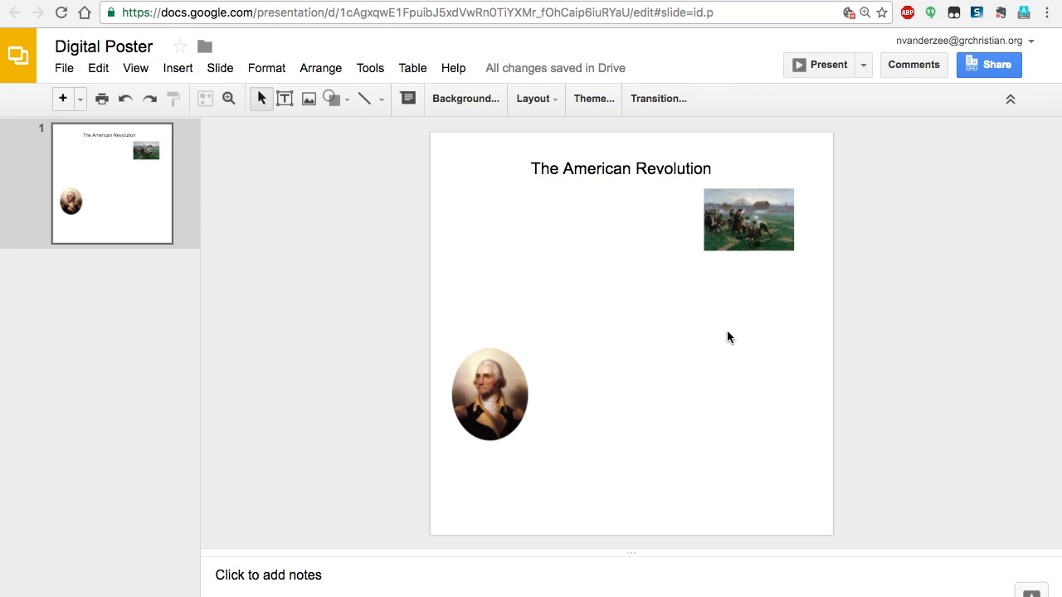
left_click(759, 244)
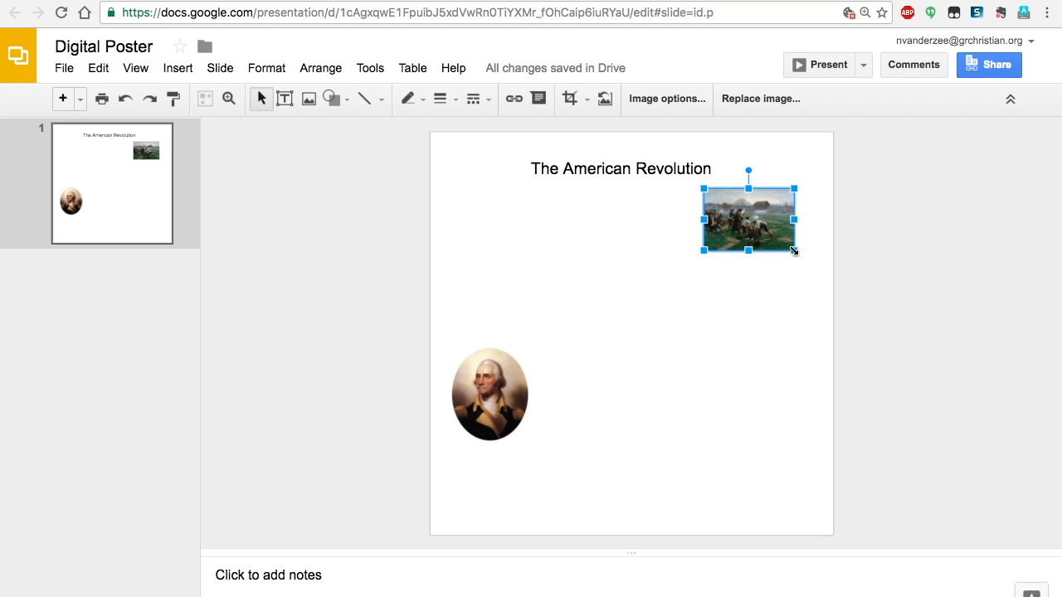
left_click_drag(794, 249, 805, 258)
left_click(802, 290)
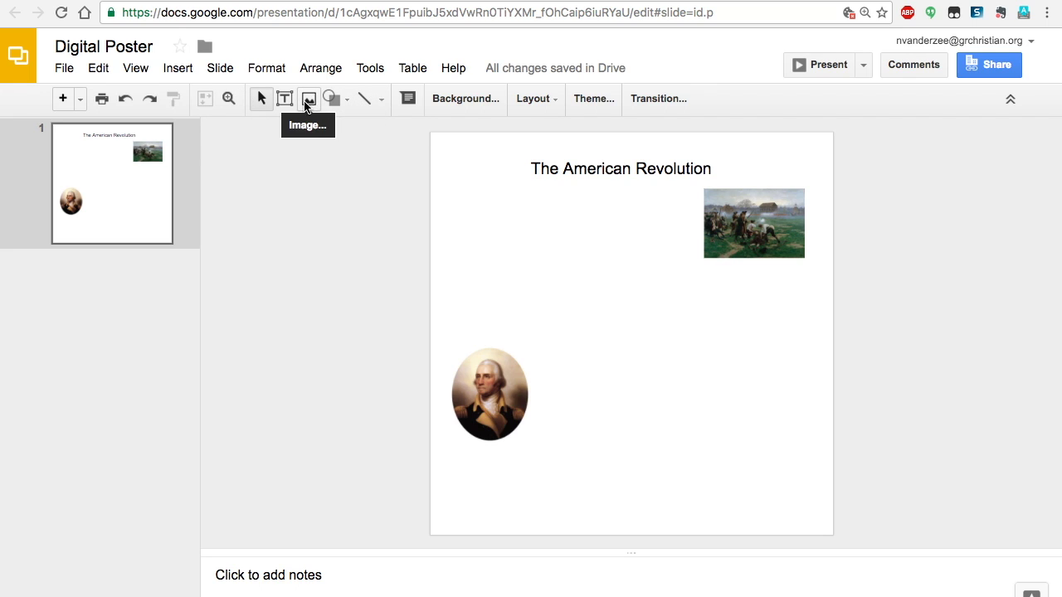
left_click(285, 100)
left_click_drag(700, 268, 810, 304)
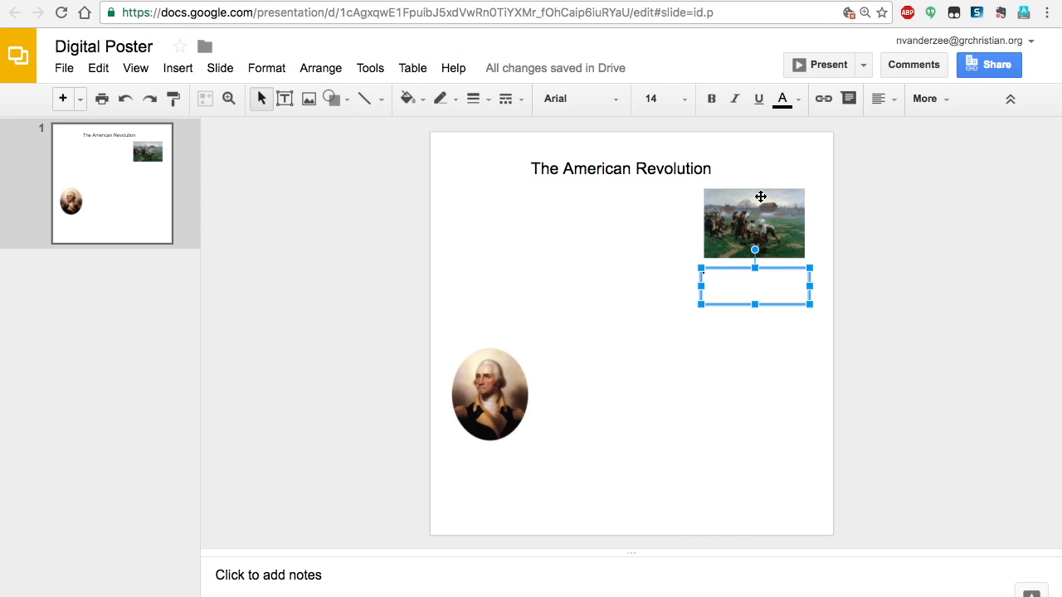
left_click(680, 377)
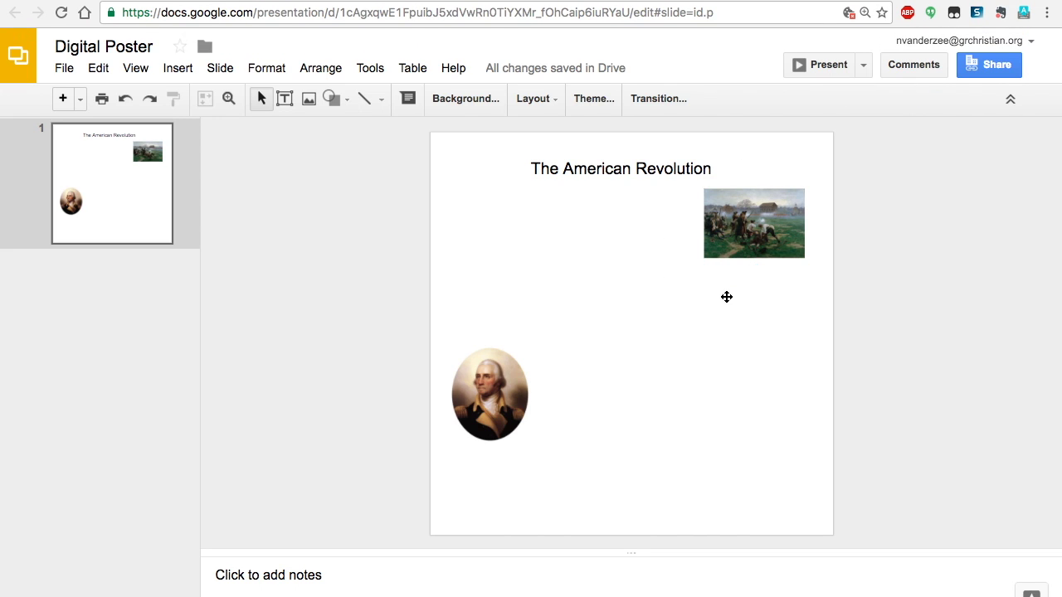
Add a text box just below the battle painting, roughly centred under it and slightly wider than the image, and increase its height
key("ctrl+alt+plus")
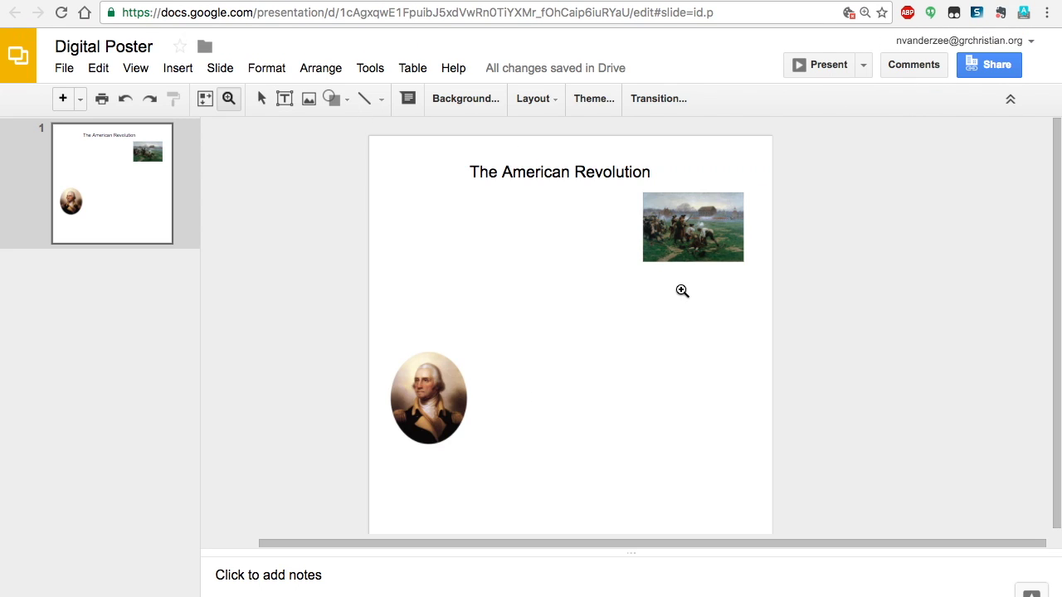
left_click(229, 101)
left_click(695, 282)
left_click(695, 282)
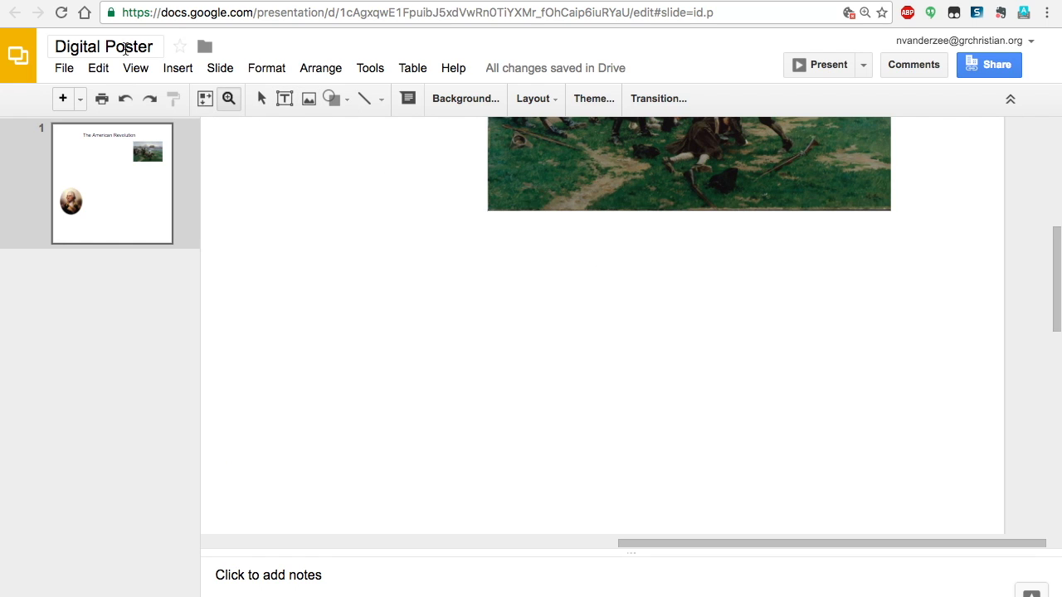
left_click(280, 99)
left_click(615, 252)
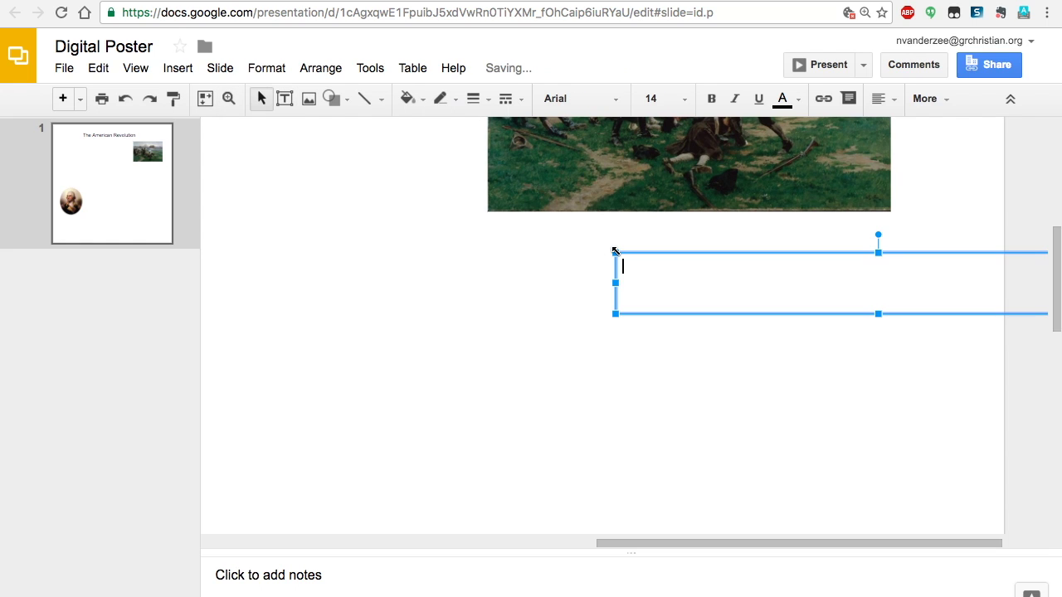
scroll(720, 251, "right", 2)
scroll(720, 250, "up", 1)
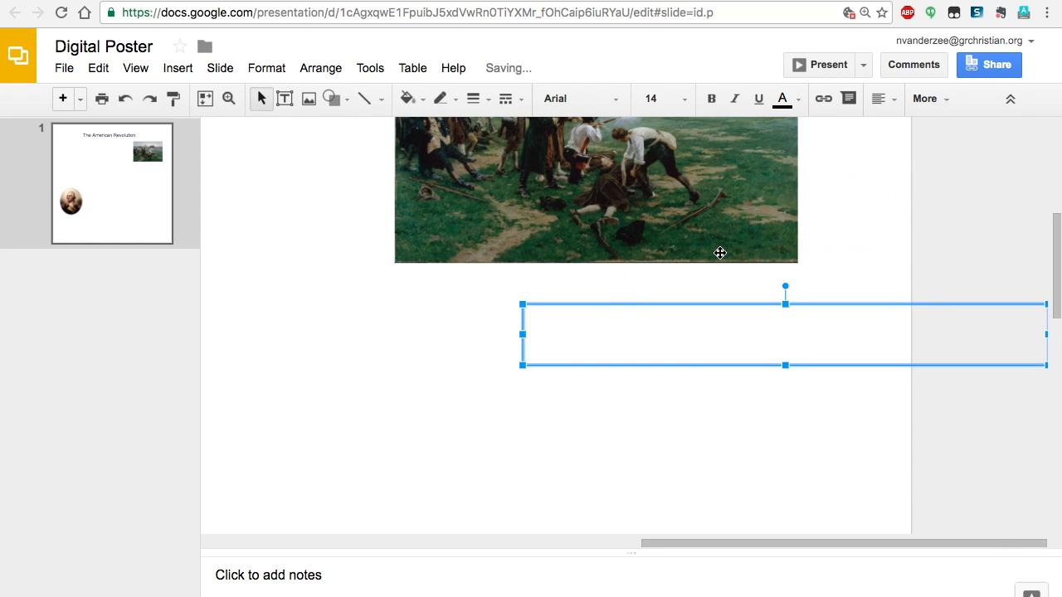
left_click_drag(692, 316, 519, 291)
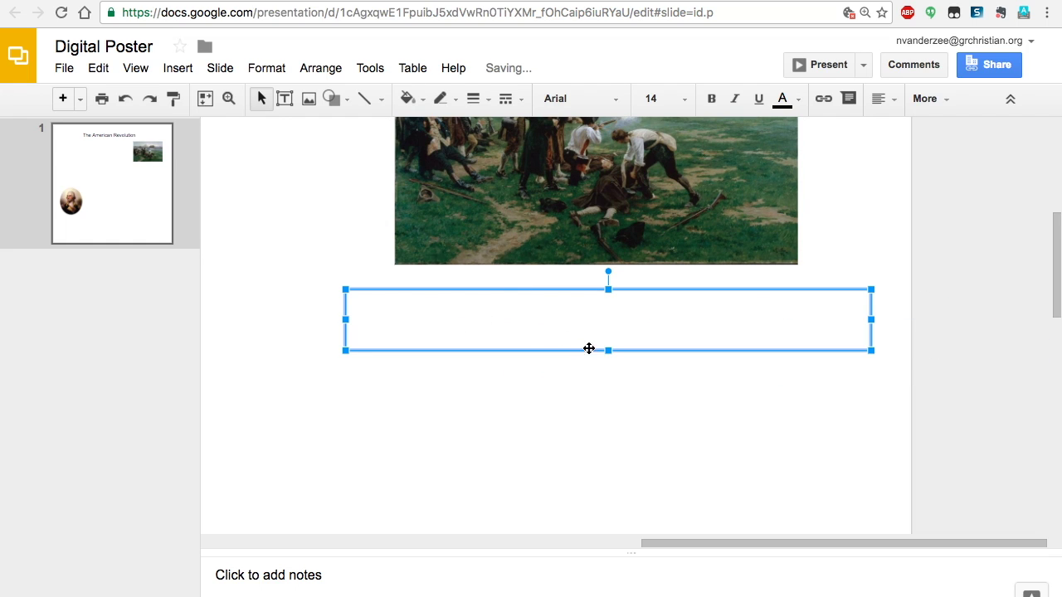
left_click_drag(609, 354, 608, 387)
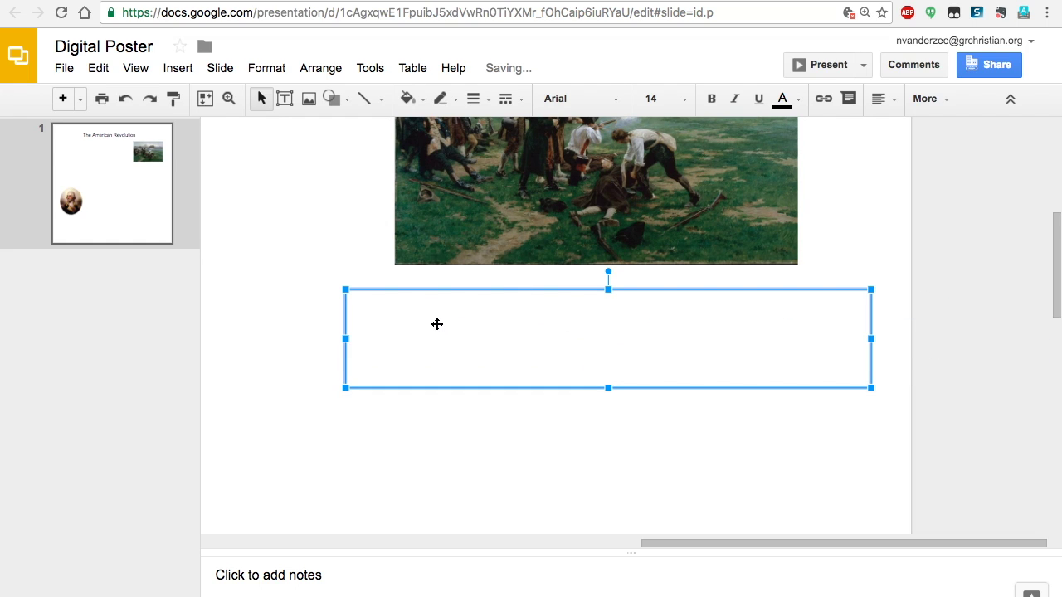
Enter the heading "The Shot Heard Round the World" in the text box below the painting
left_click(392, 308)
type("The ")
type("Shot he")
key("BackSpace")
type("ear ")
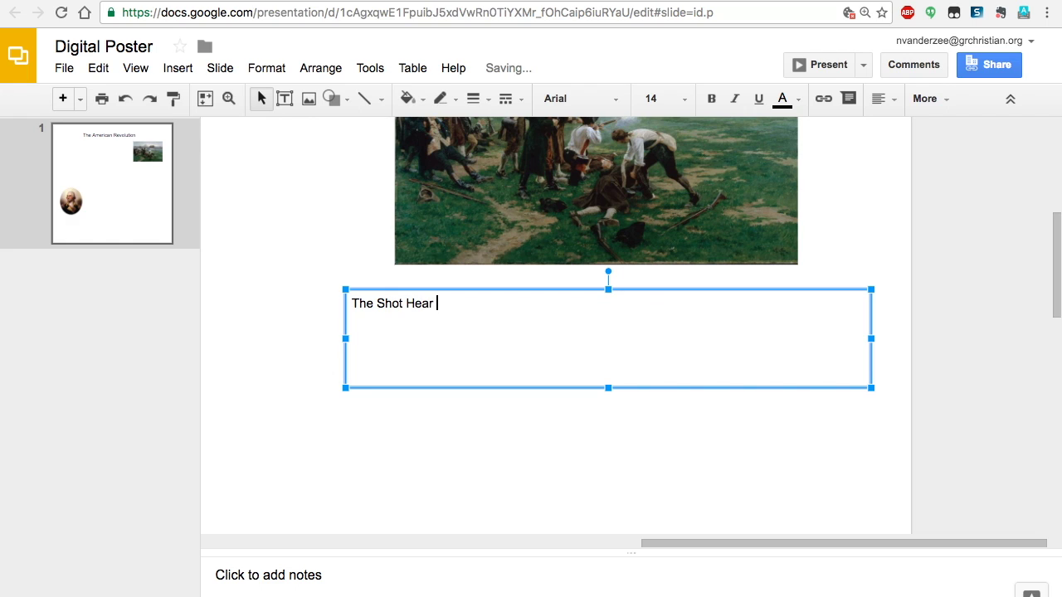
type("Round the World")
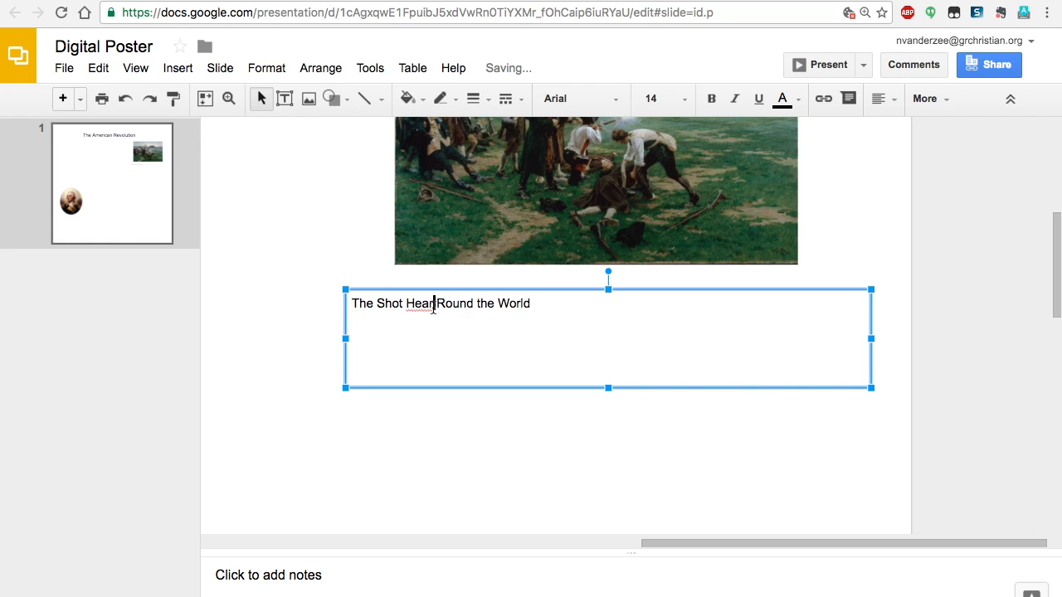
type("d")
Format the "The Shot Heard Round the World" heading as bold, size 19 and centre-aligned
left_click_drag(537, 314, 344, 300)
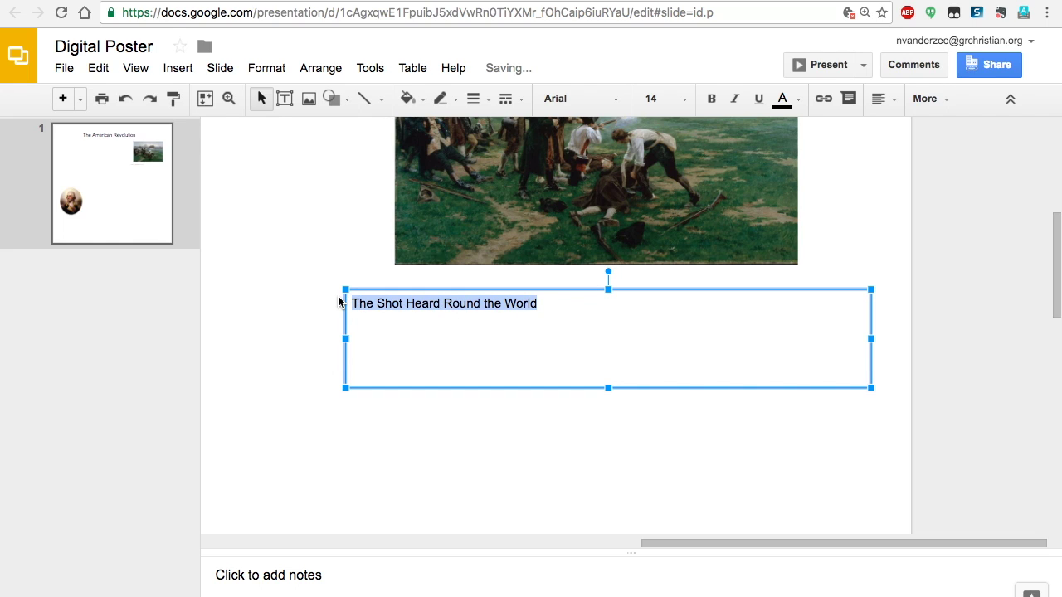
key("ctrl+b")
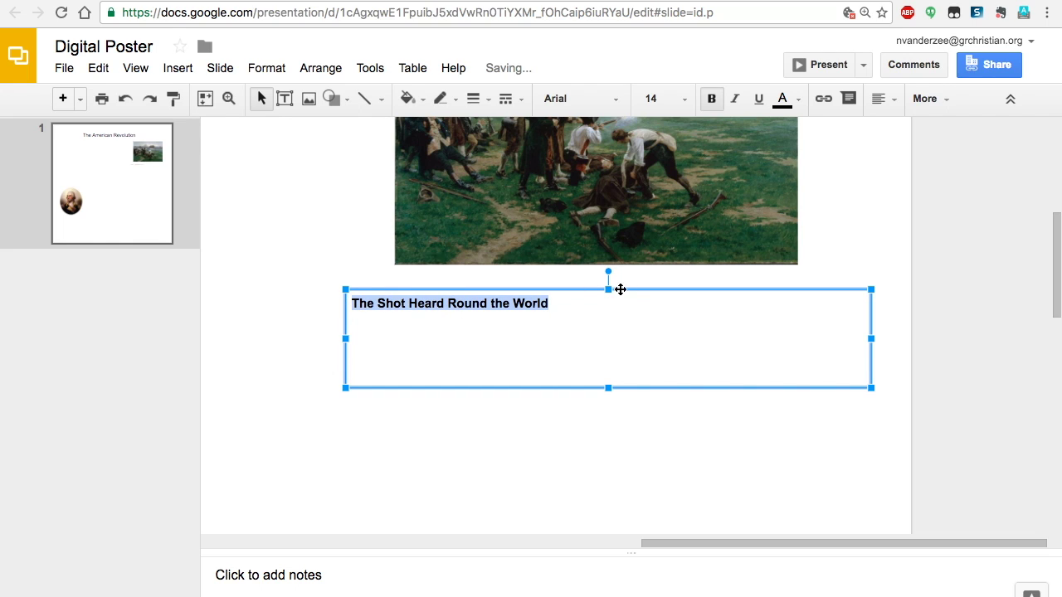
left_click(655, 99)
type("1")
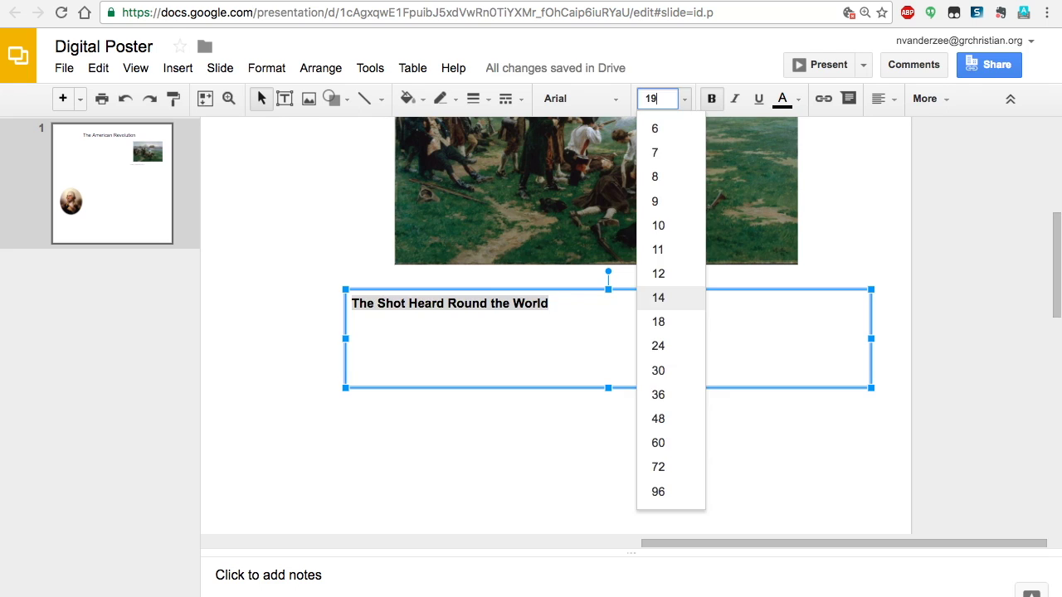
key("Return")
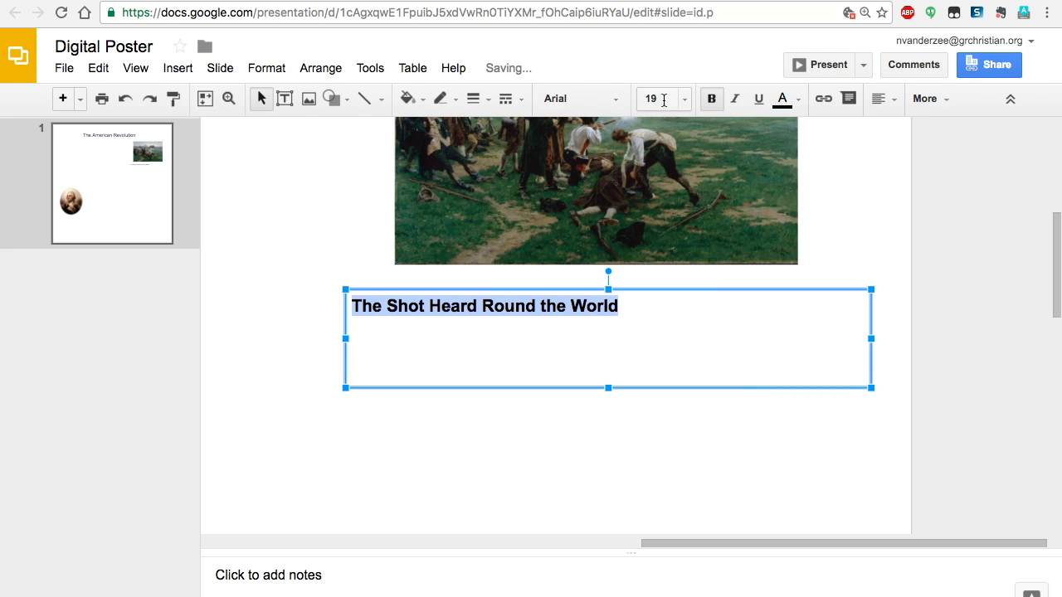
left_click(882, 99)
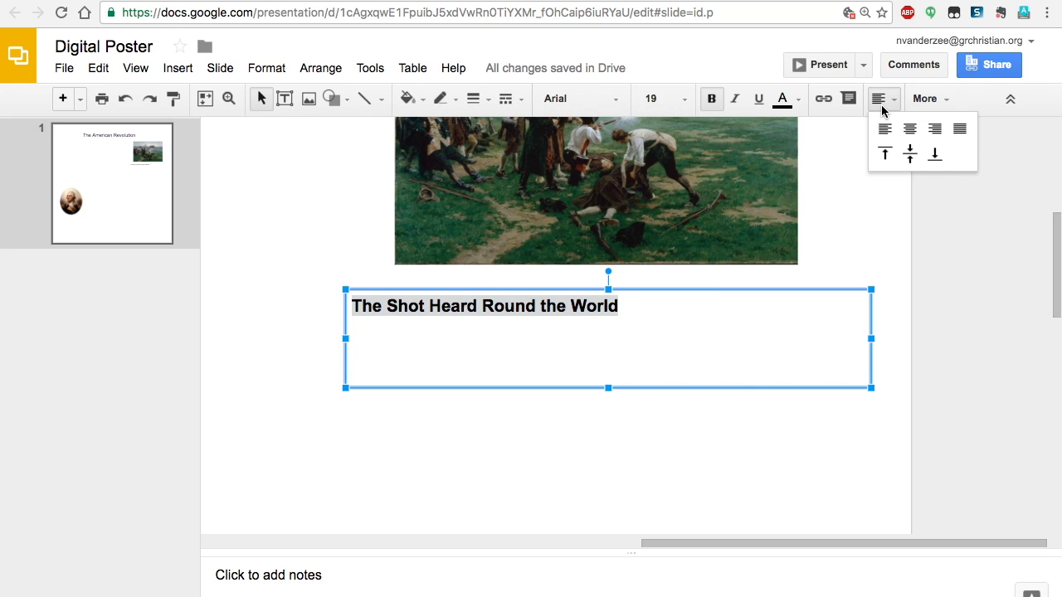
left_click(913, 134)
Add two non-bold filler lines under the heading, "Jfkldajfalksdfjaslkfjasl" and "Bla bla"
left_click(757, 307)
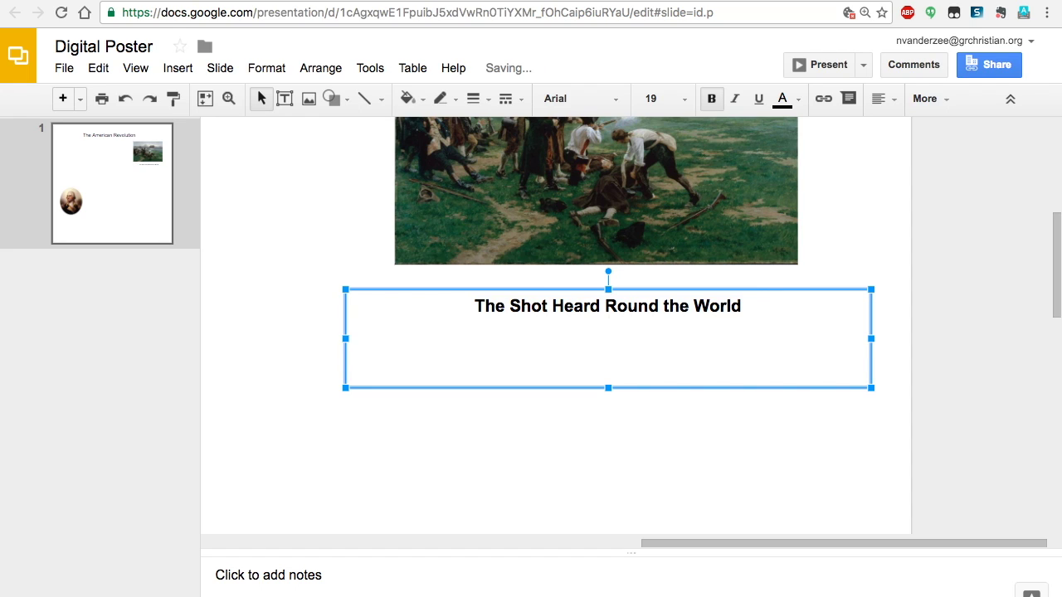
key("ctrl+b")
type("jfkldajfalksdfjaslkfjasl")
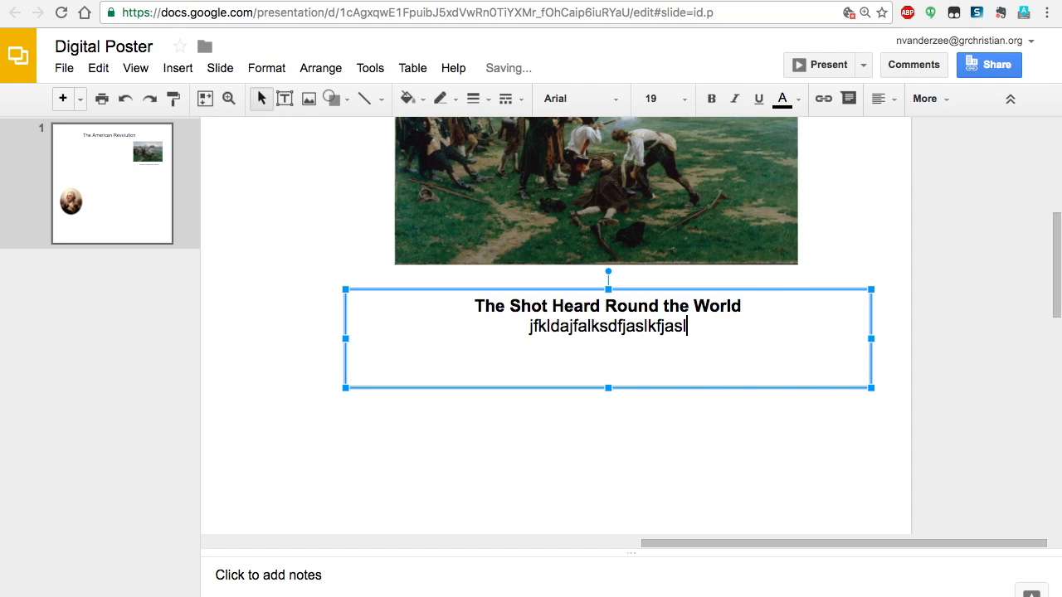
key("Return")
type("bla")
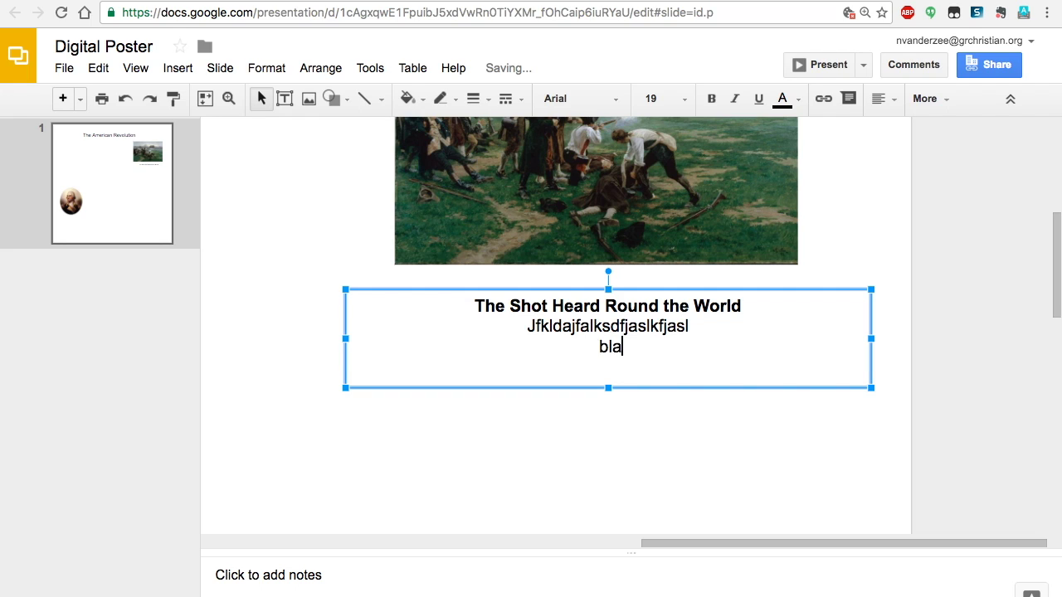
type(" bla")
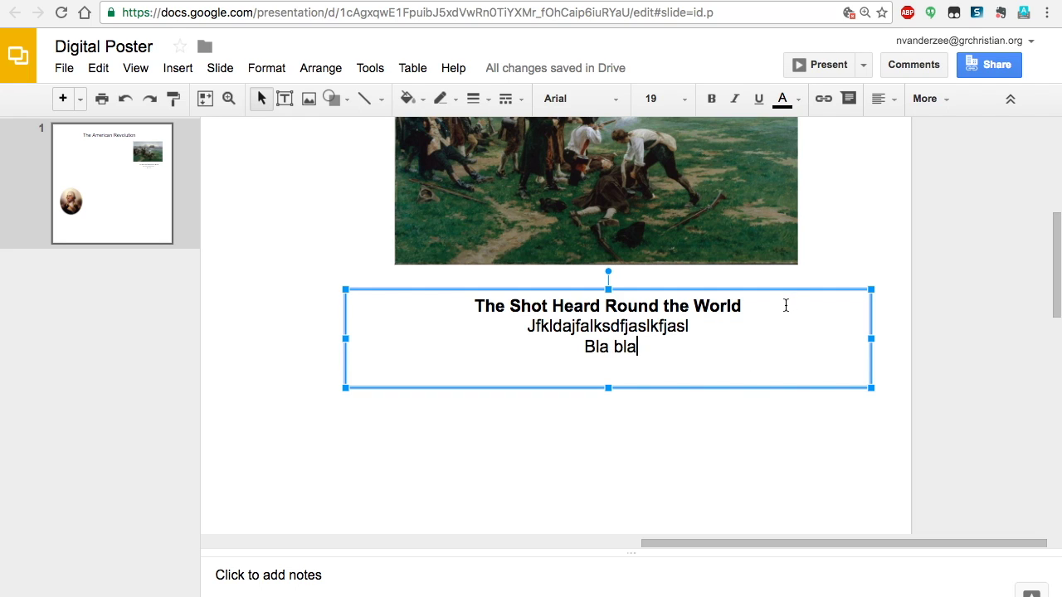
scroll(786, 306, "up", 2)
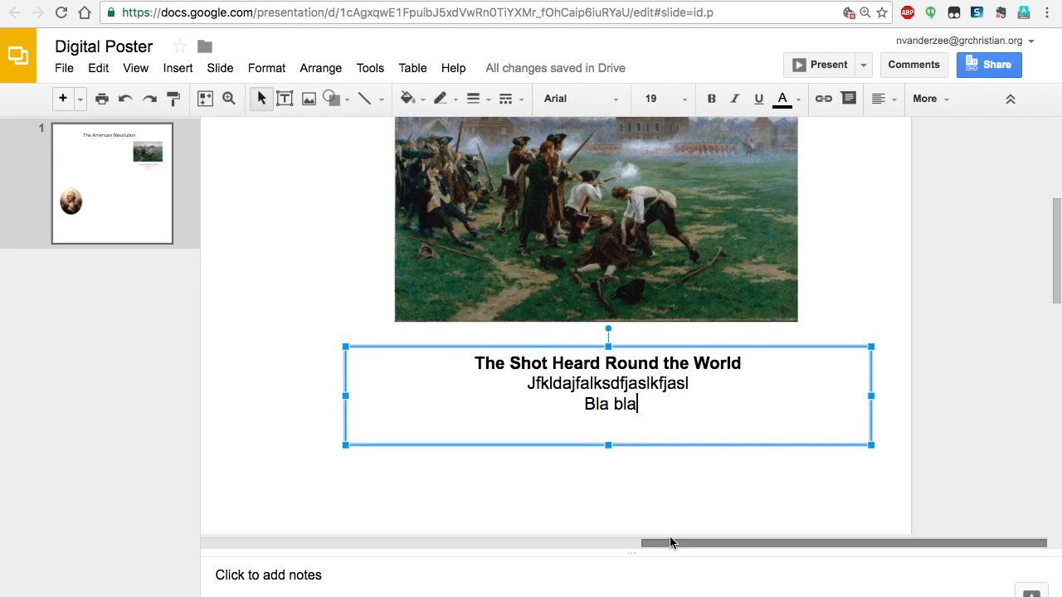
Switch to the Google image search and search for "early u.s. flag"
left_click_drag(670, 542, 569, 521)
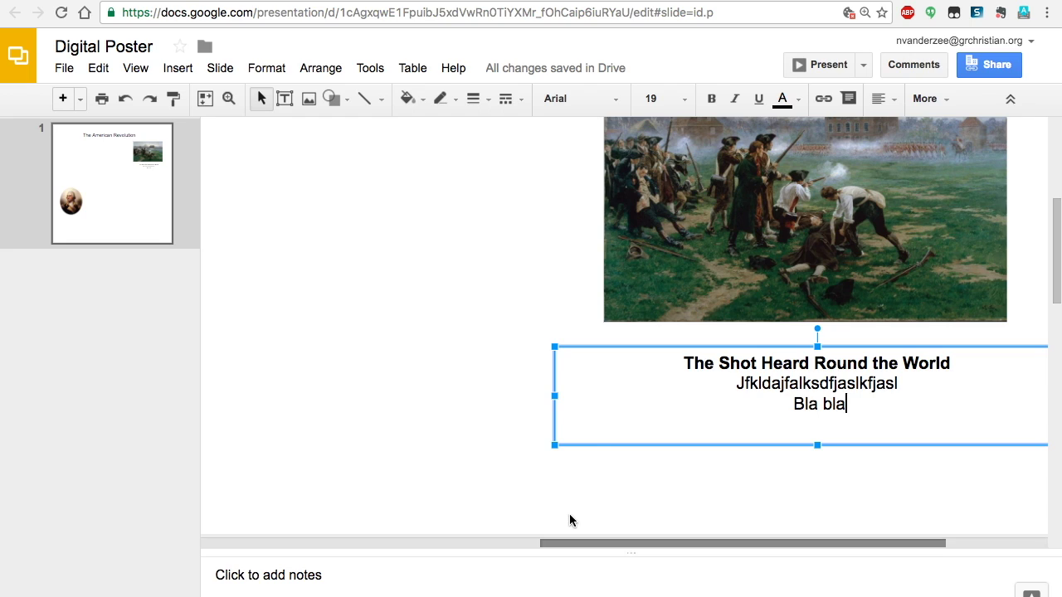
left_click(228, 100)
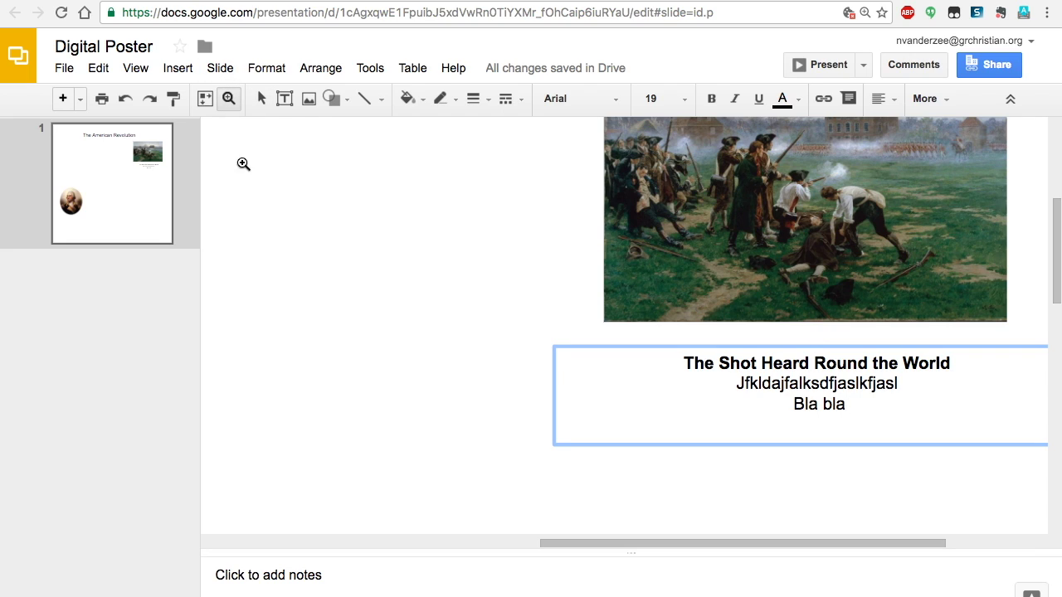
left_click(390, 287, "shift")
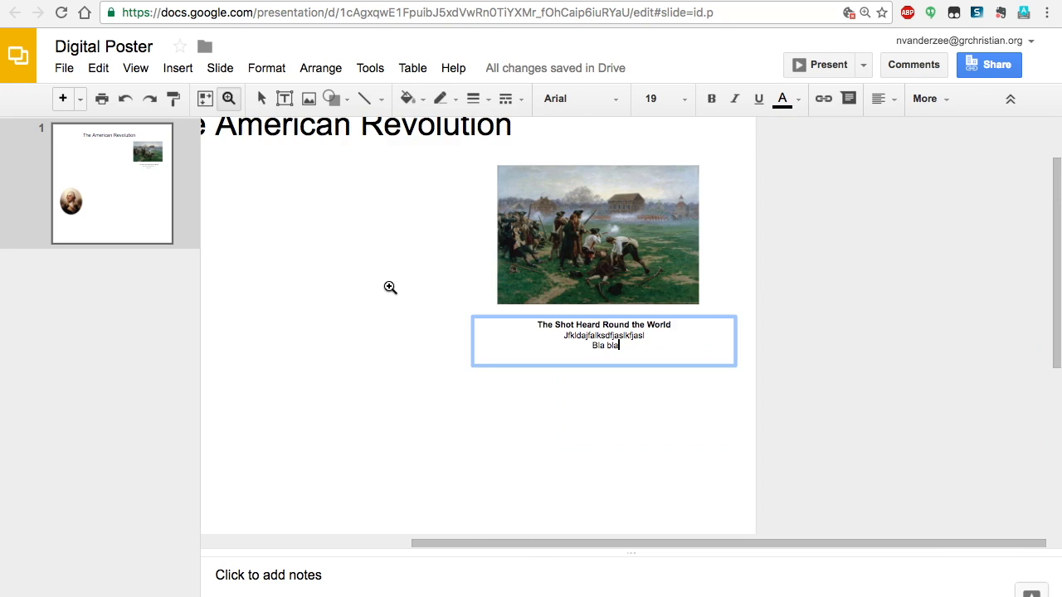
left_click(390, 287, "shift")
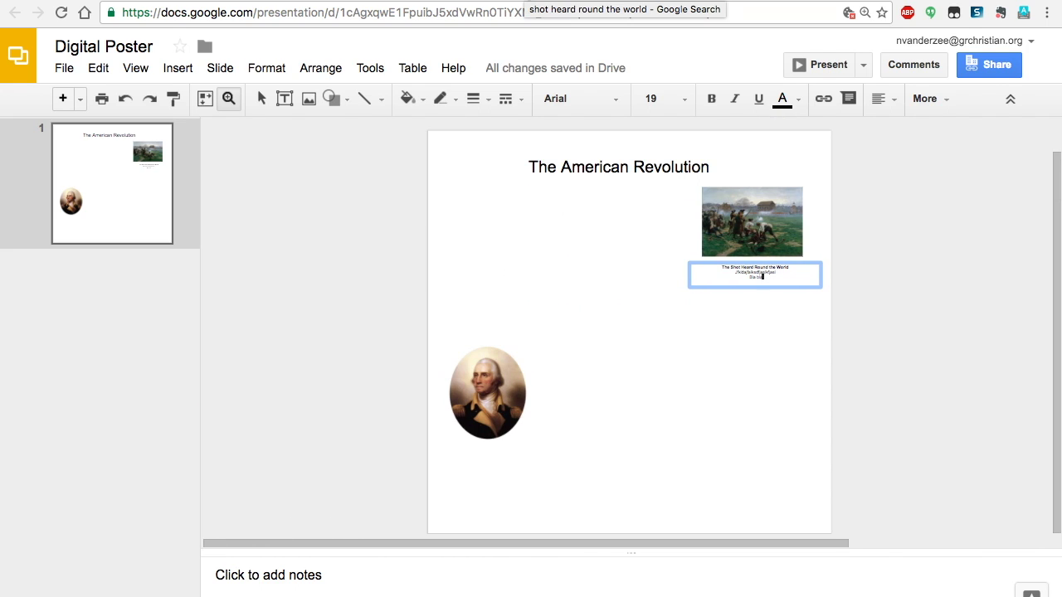
left_click(510, 2)
left_click(426, 14)
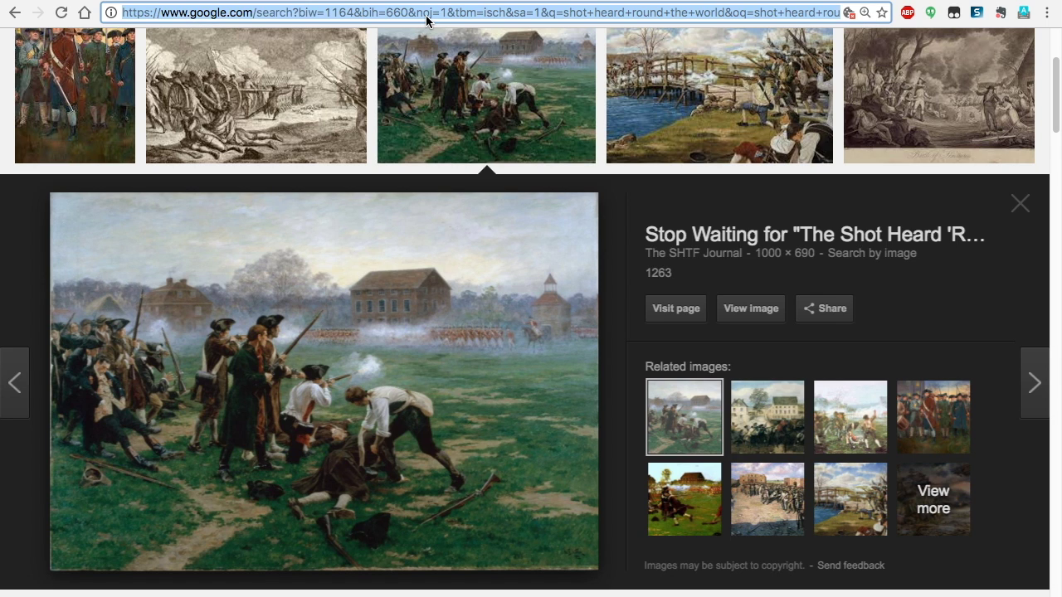
type("u.s. flag")
key("Home")
type("early")
key("Return")
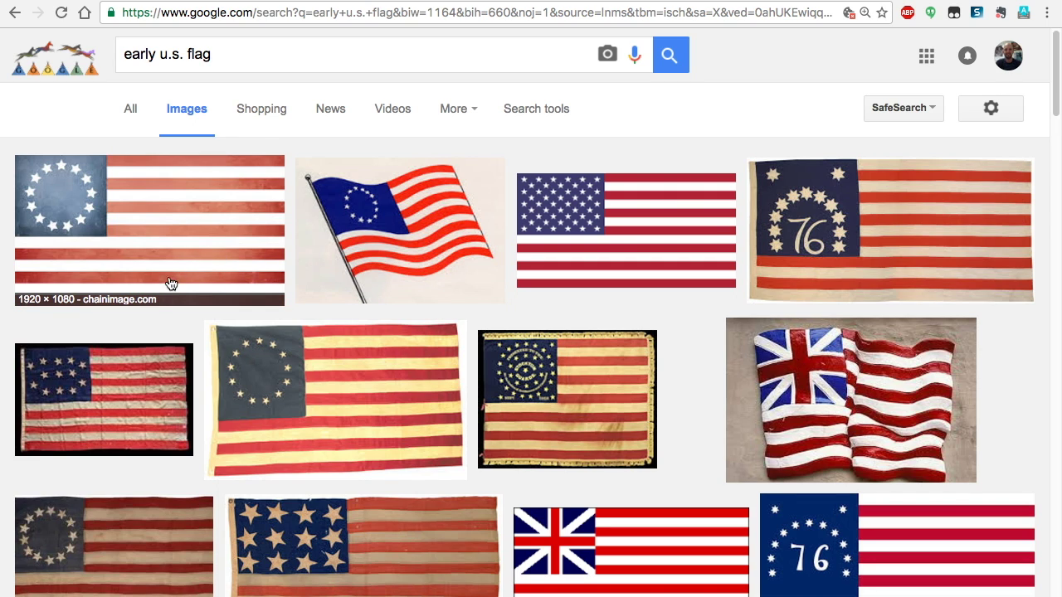
Open the antique Rare Flags result with the circle of stars and copy its image
scroll(154, 381, "down", 2)
left_click(123, 474)
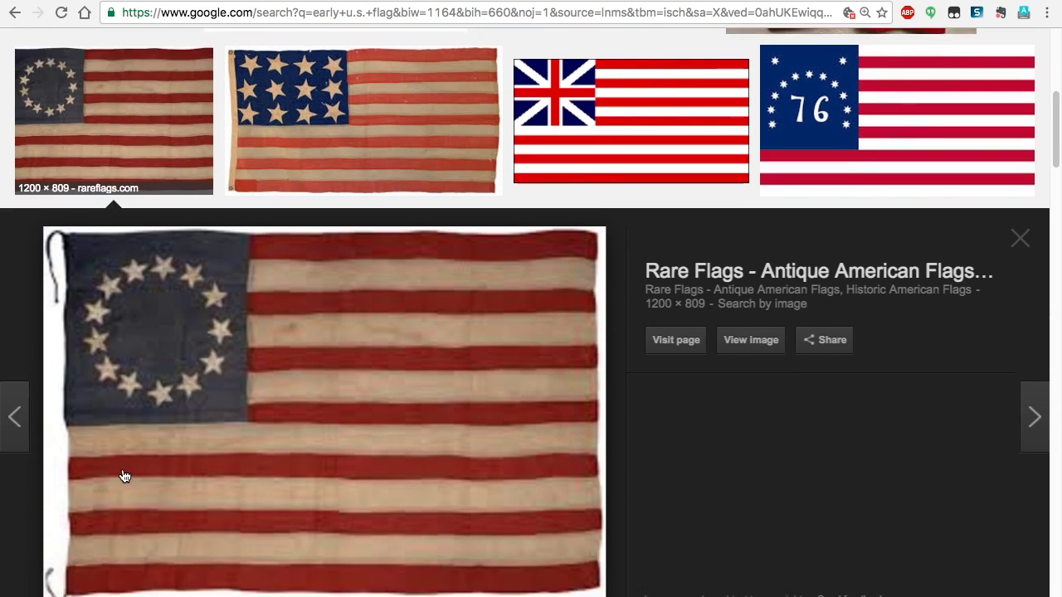
right_click(266, 329)
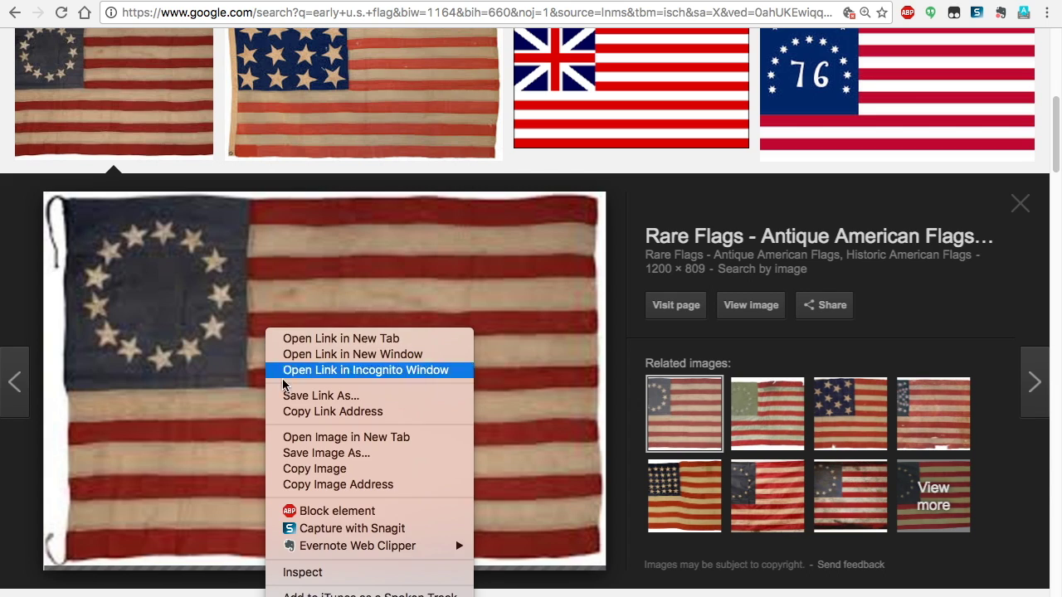
left_click(299, 470)
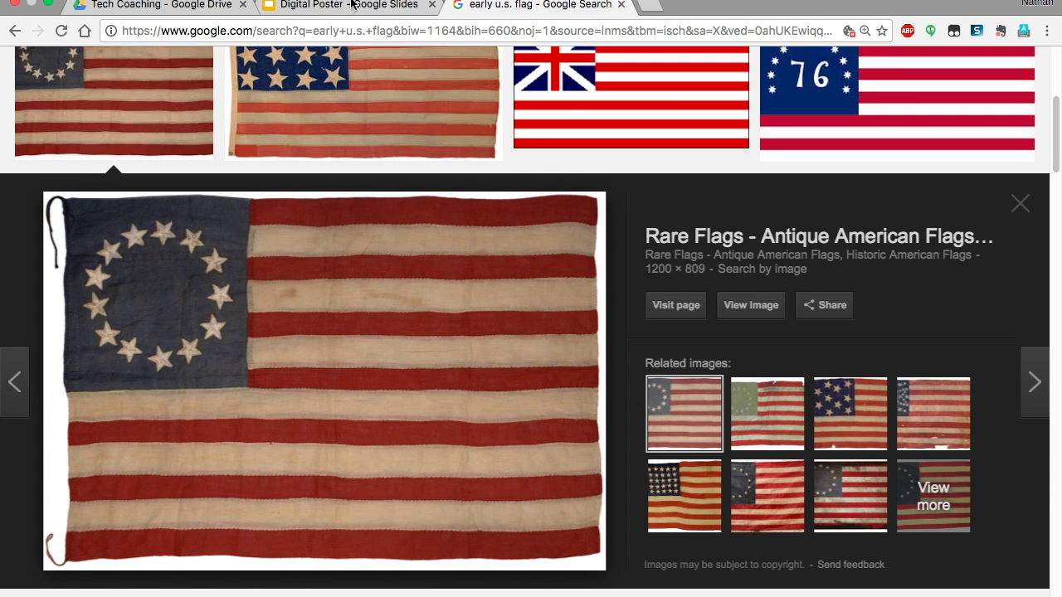
Return to the Digital Poster presentation and paste the copied flag into the blank area near the slide's centre
left_click(352, 5)
left_click(699, 444)
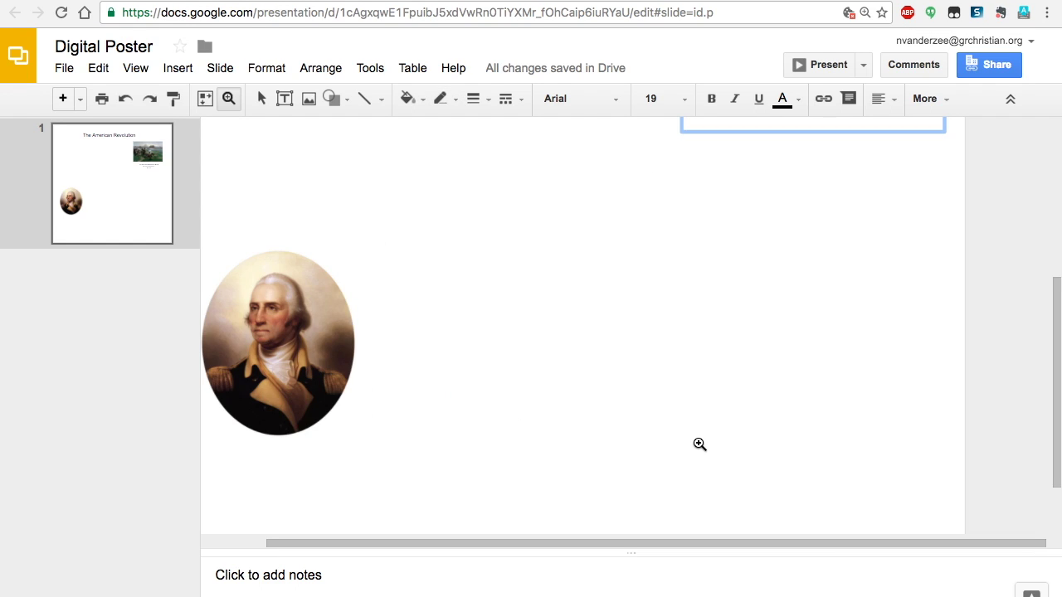
left_click(263, 99)
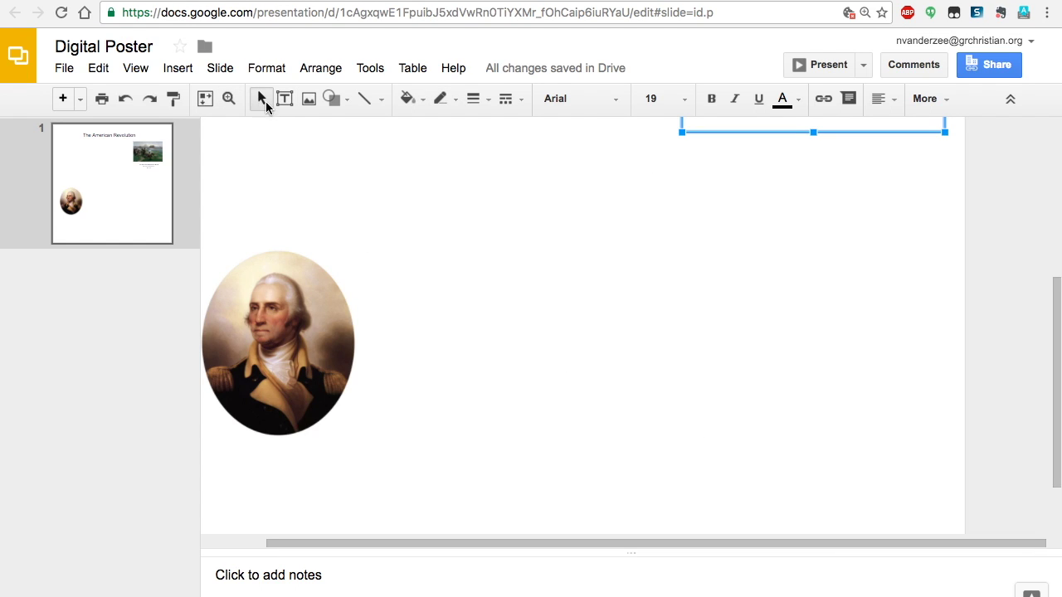
left_click(520, 300)
scroll(520, 300, "up", 1)
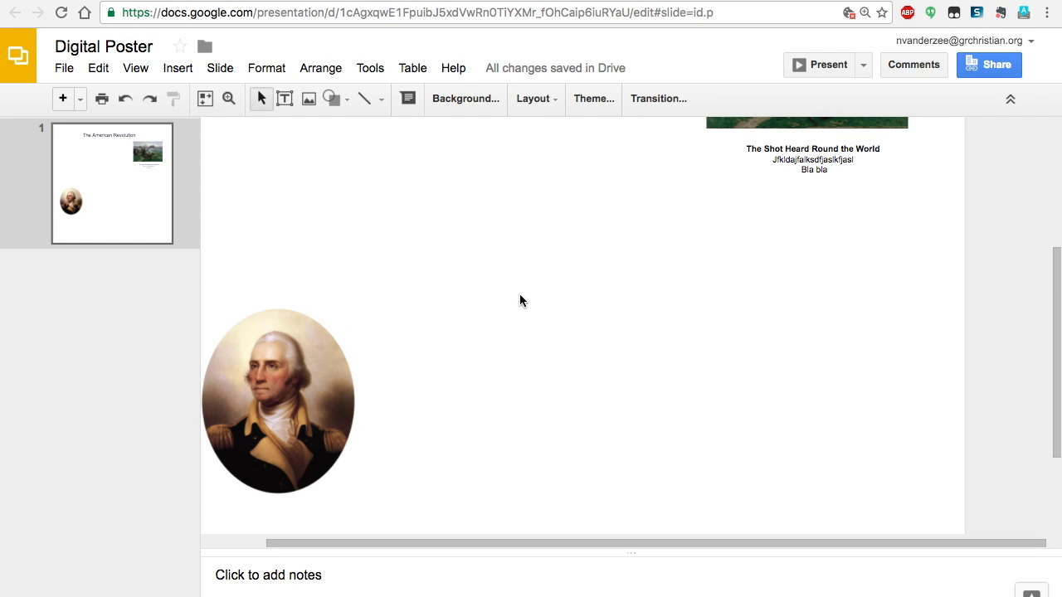
key("ctrl+v")
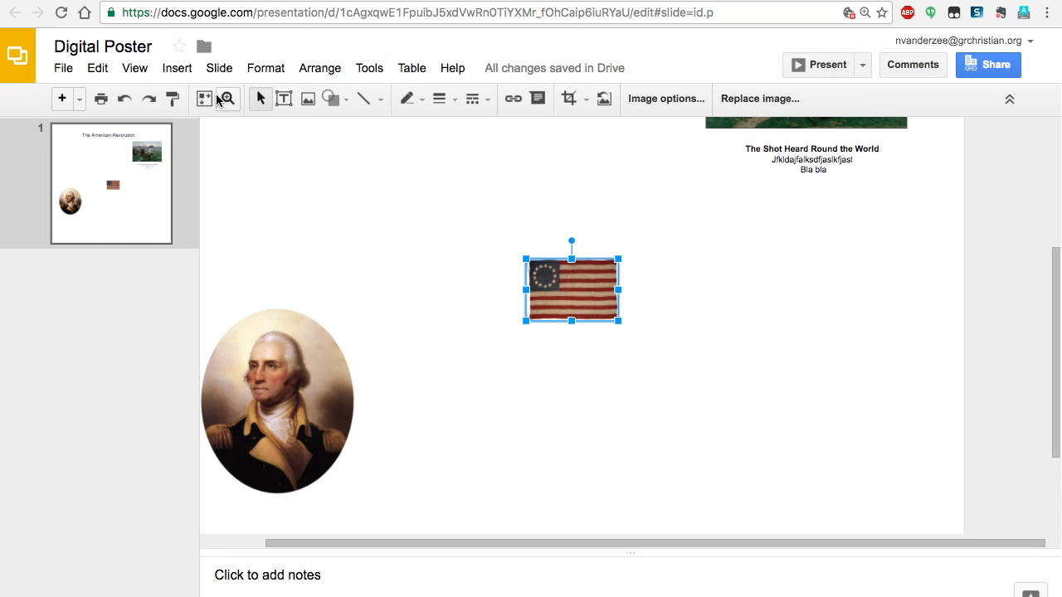
Enlarge the flag image proportionally until it covers the whole slide, extending past its right edge
left_click(234, 99)
left_click(455, 275, "shift")
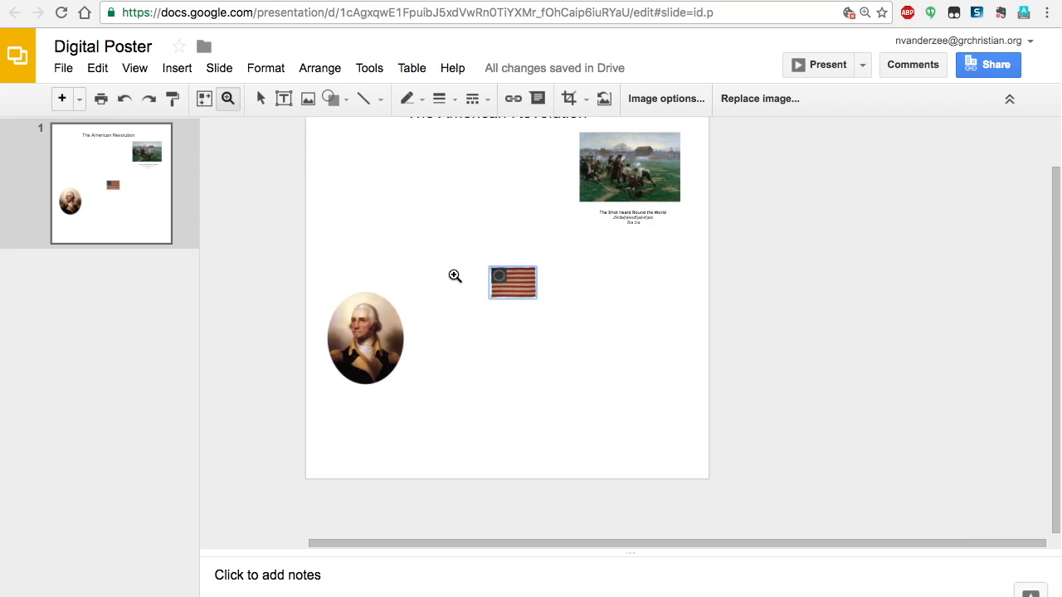
left_click(455, 275, "shift")
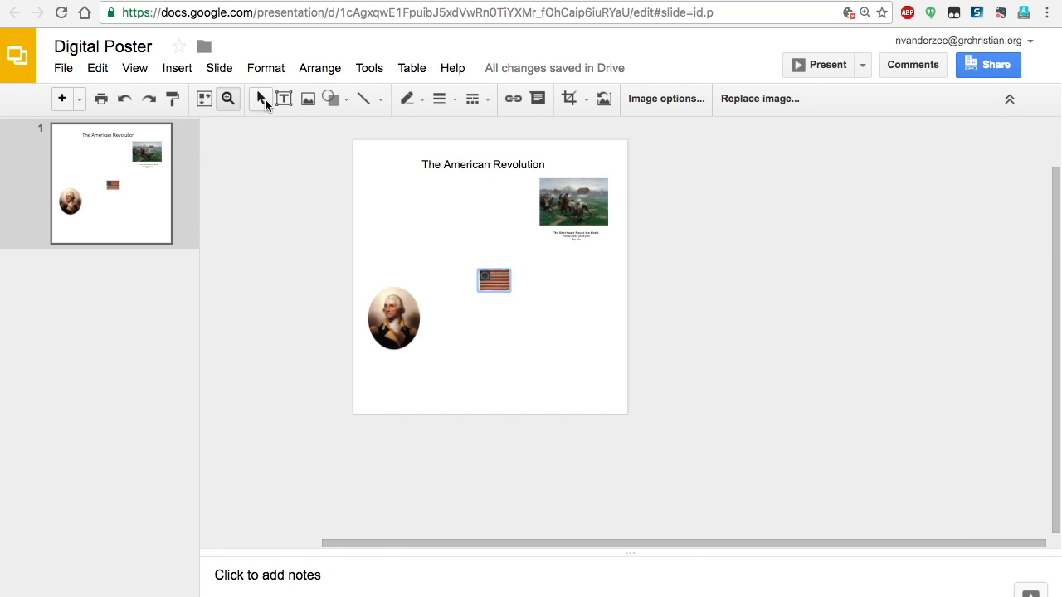
left_click(261, 98)
left_click_drag(510, 291, 389, 192)
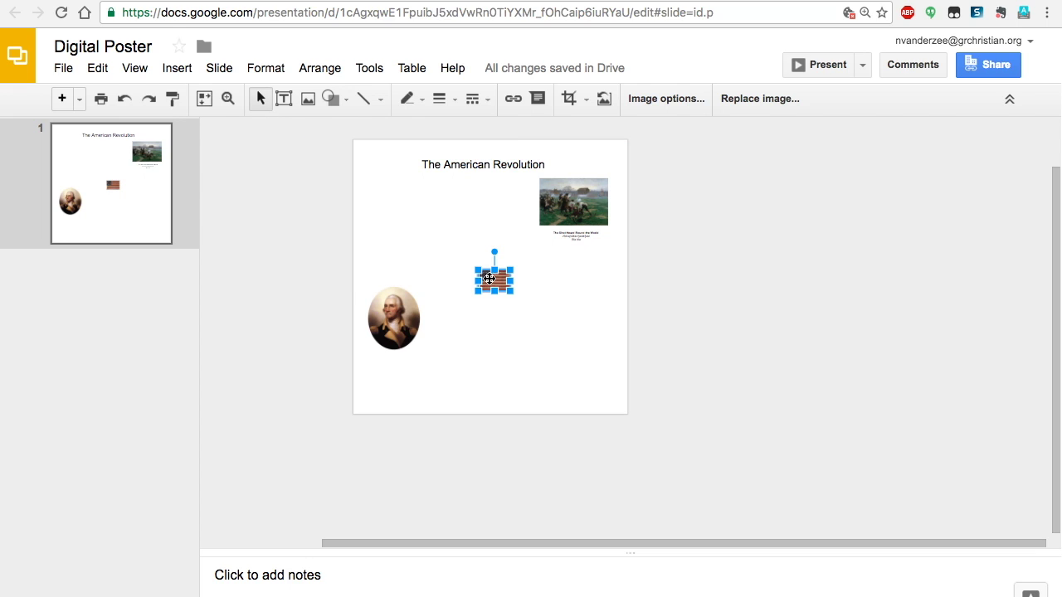
left_click_drag(476, 268, 379, 178)
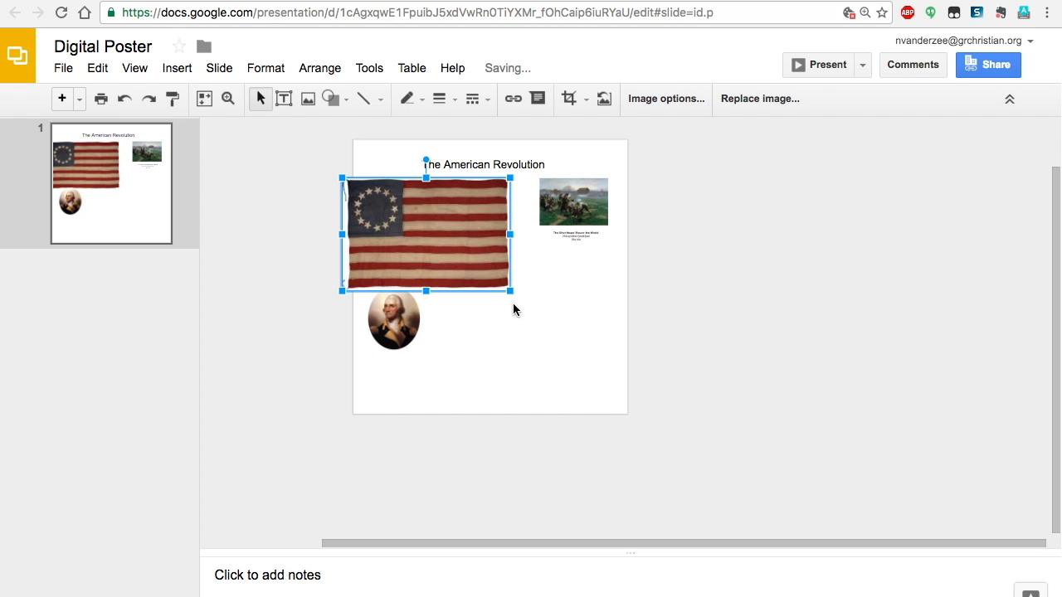
left_click_drag(509, 290, 754, 419)
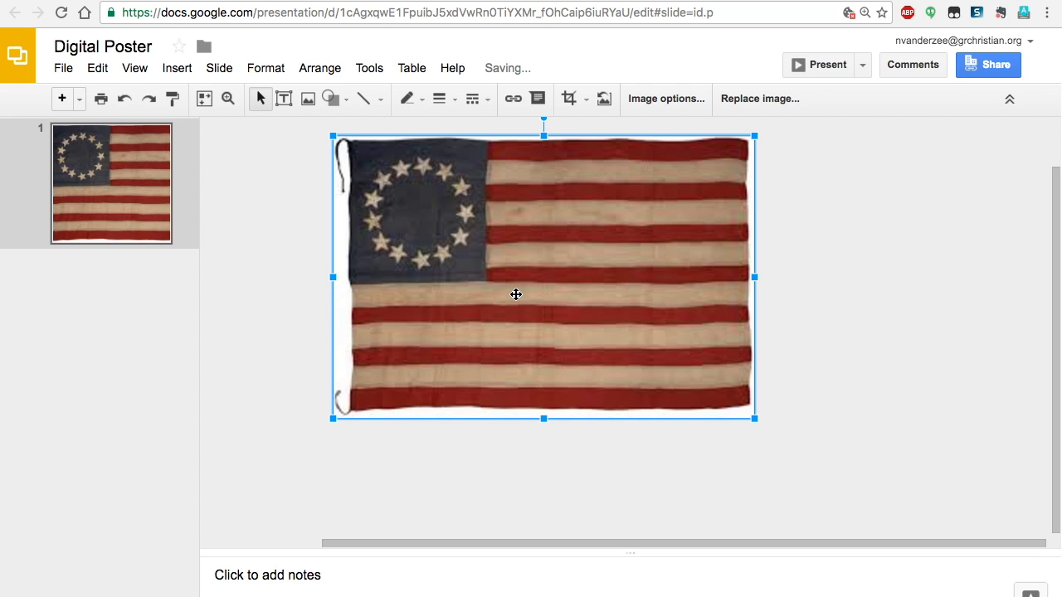
Send the flag image to the back, behind the title, pictures and caption
right_click(516, 294)
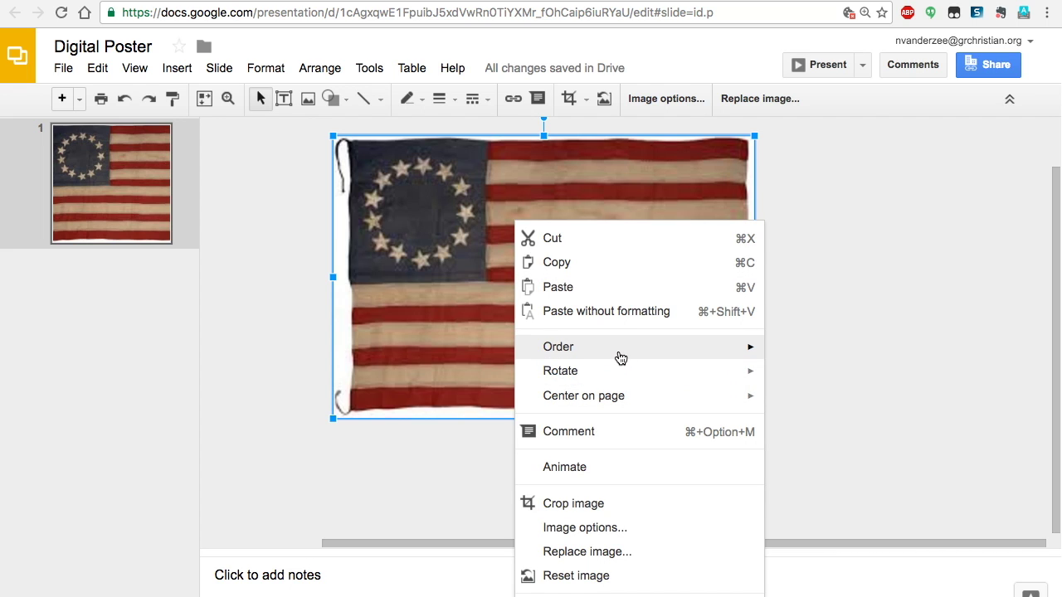
mouse_move(642, 357)
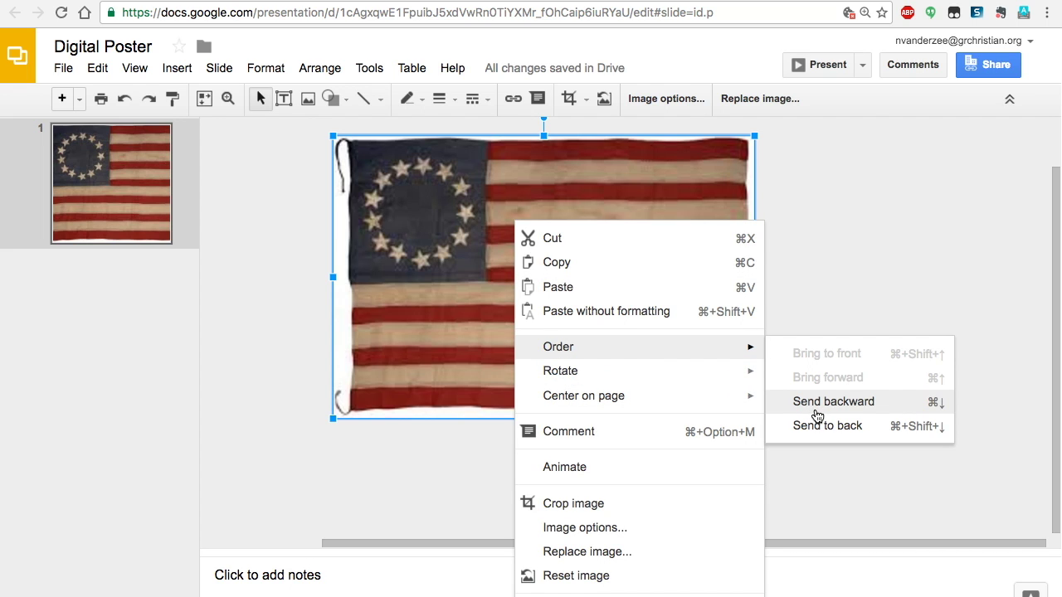
left_click(816, 428)
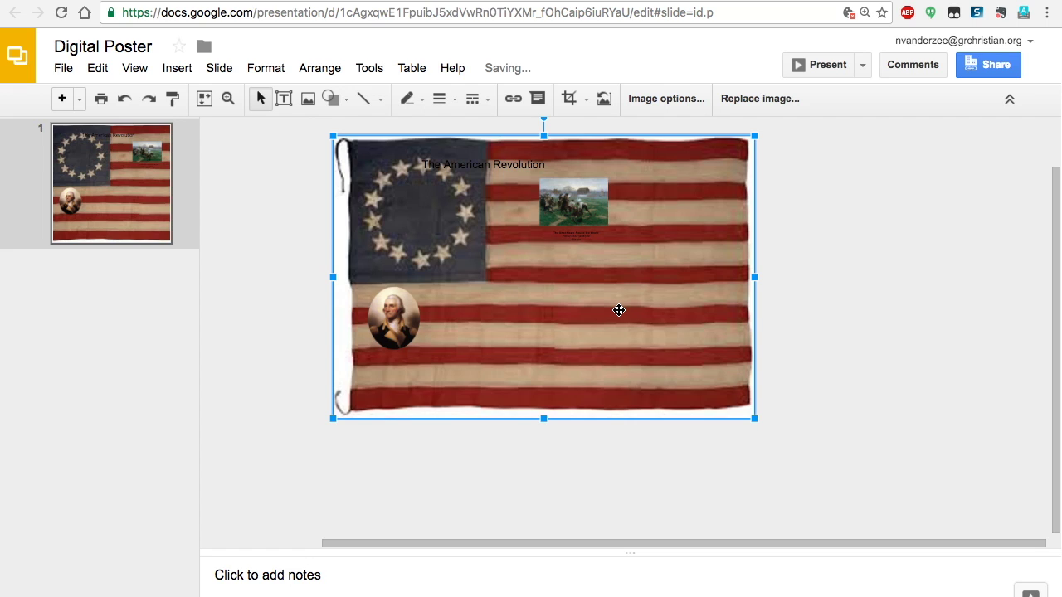
Raise the background flag's transparency to roughly three quarters, deselect it and present the poster
right_click(619, 310)
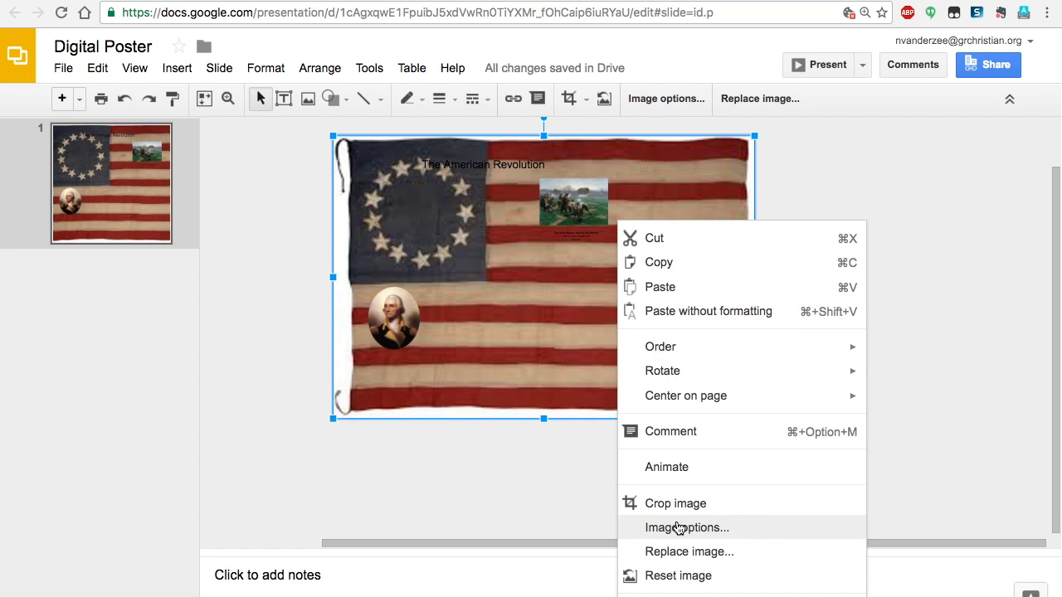
left_click(676, 527)
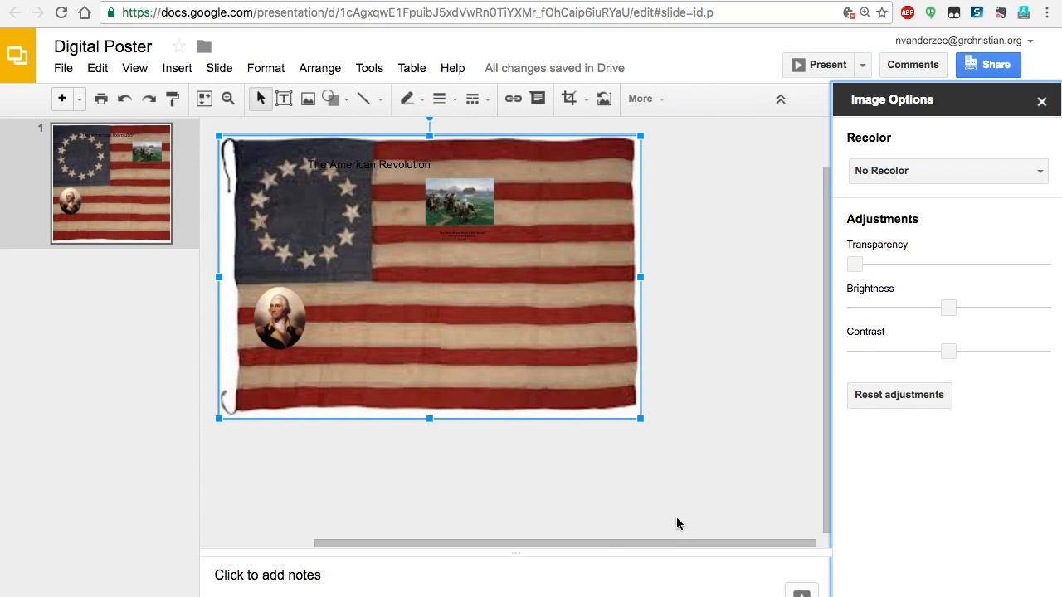
left_click_drag(856, 263, 1004, 263)
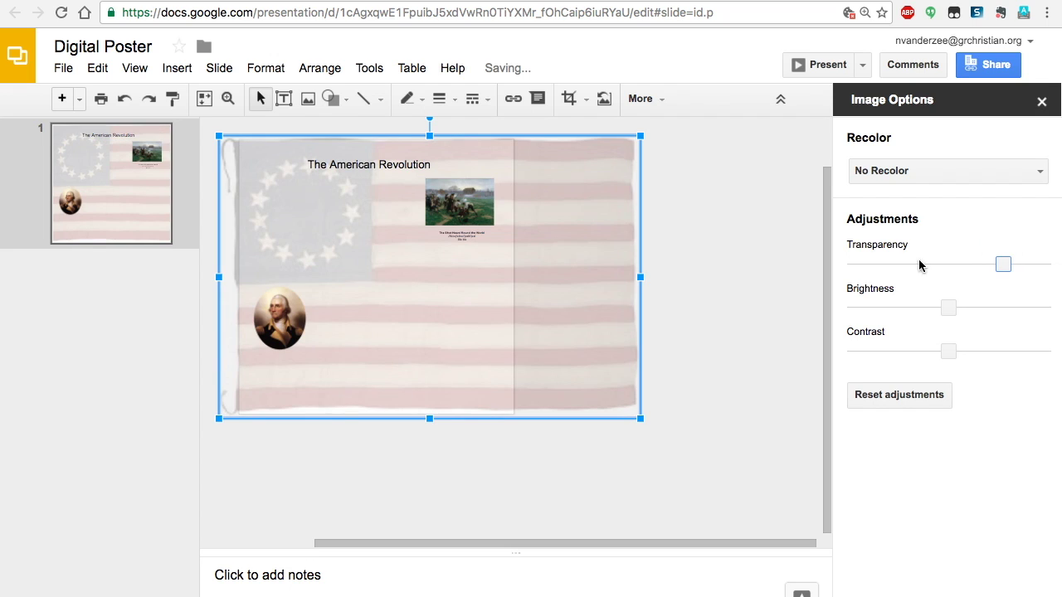
left_click(126, 296)
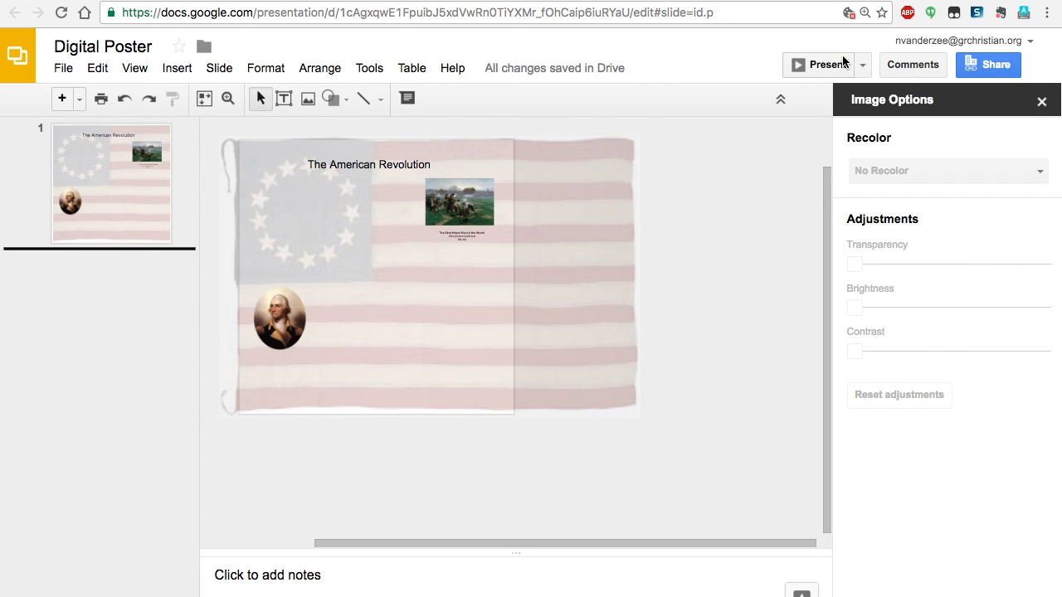
left_click(816, 67)
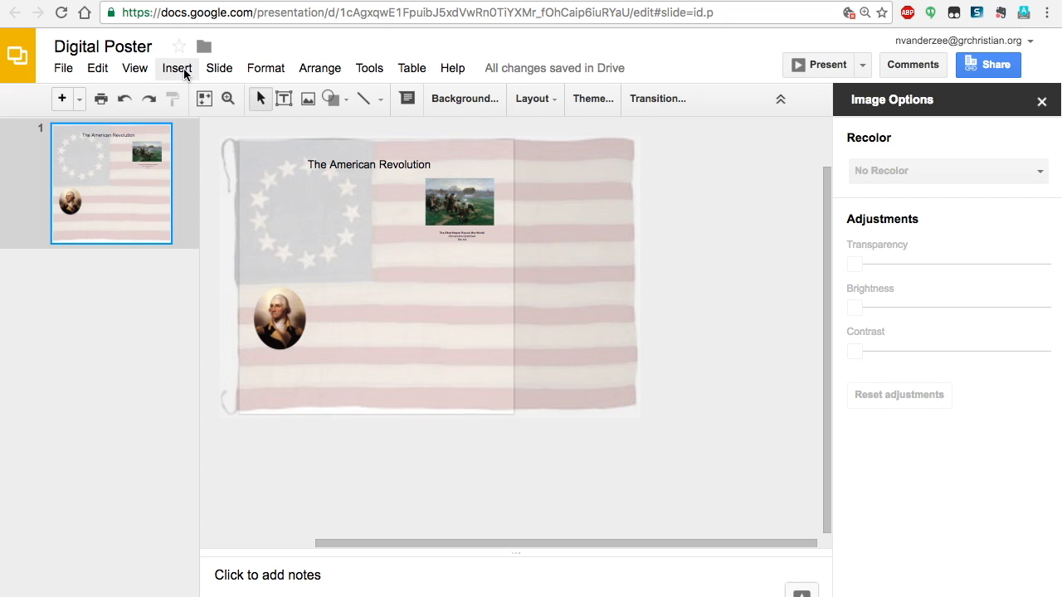
Insert a curved left arrow shape to the right of the battle painting, across the slide's right edge
left_click(183, 68)
mouse_move(210, 65)
mouse_move(173, 68)
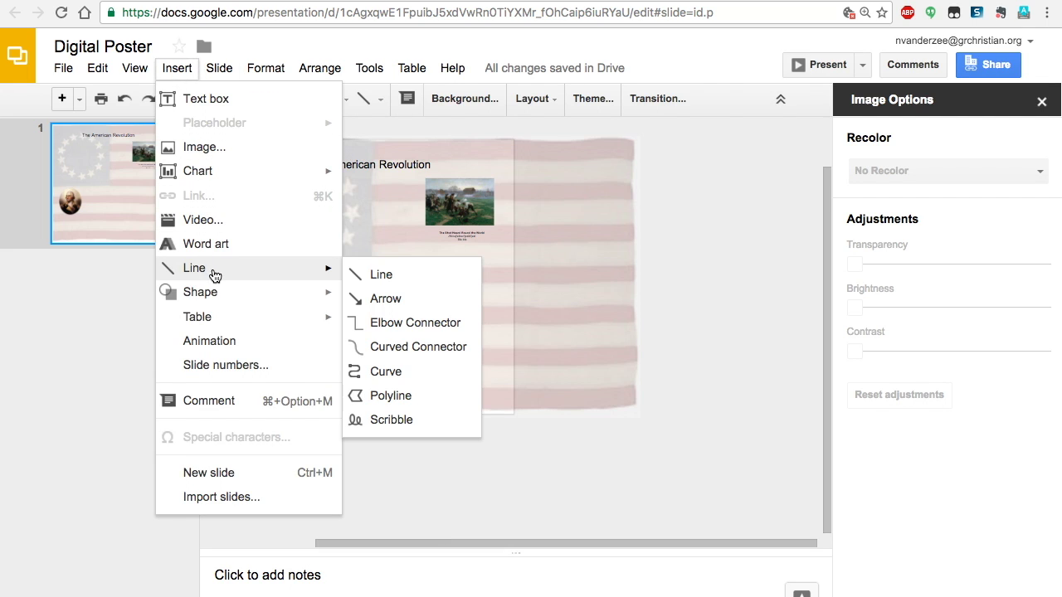
mouse_move(311, 287)
mouse_move(369, 323)
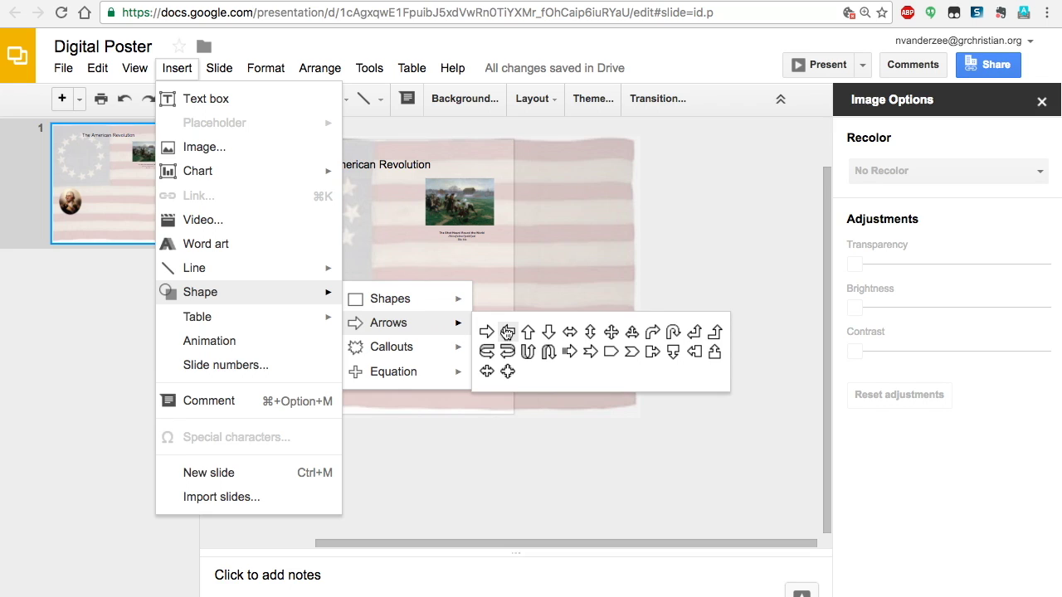
left_click(509, 353)
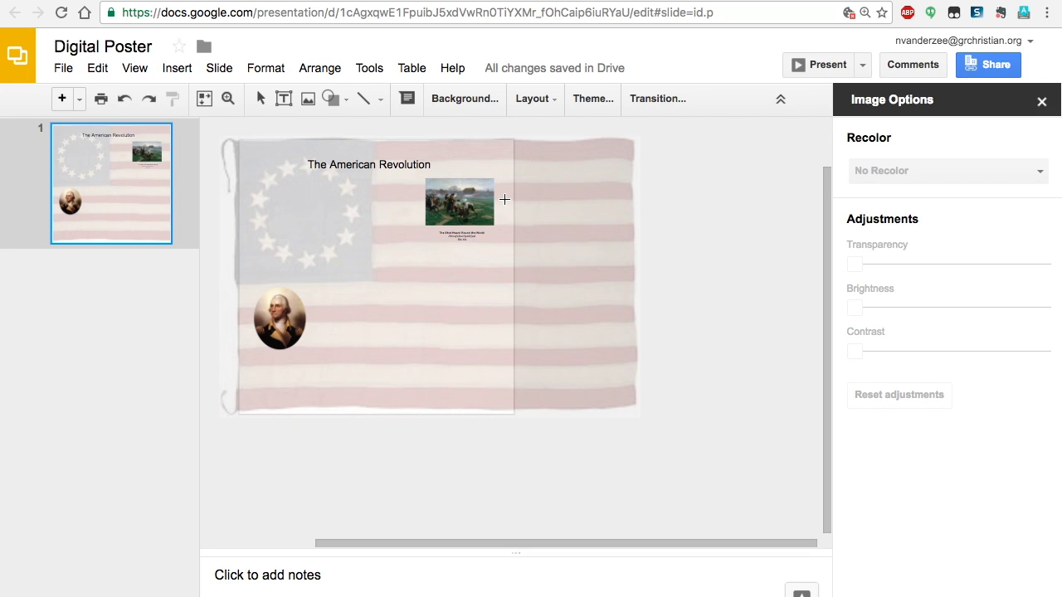
left_click_drag(504, 199, 545, 270)
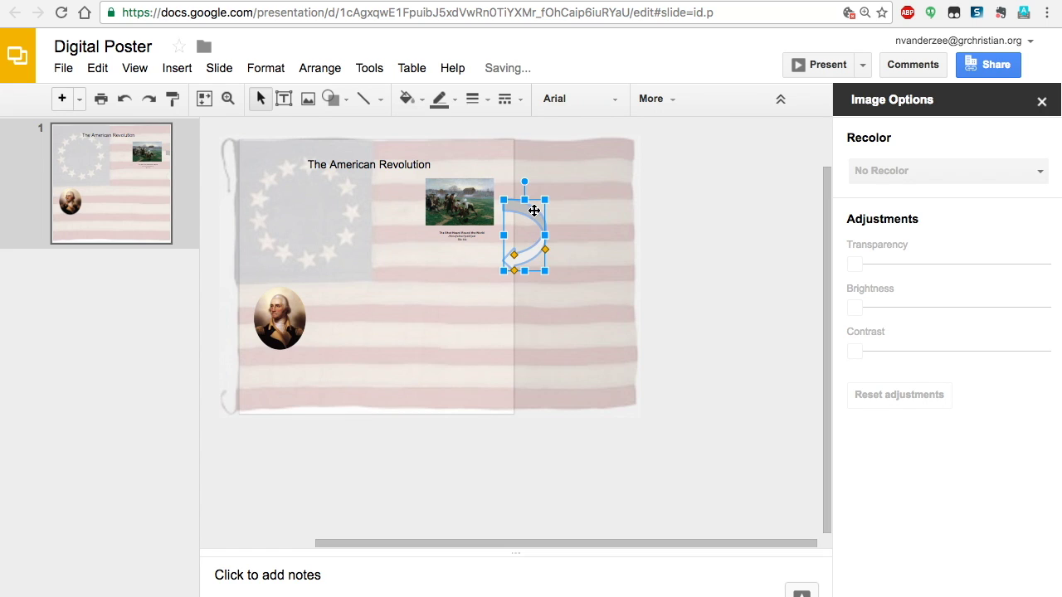
Move the curved arrow onto the slide, just below the battle painting's caption, and deselect it
left_click_drag(530, 207, 493, 253)
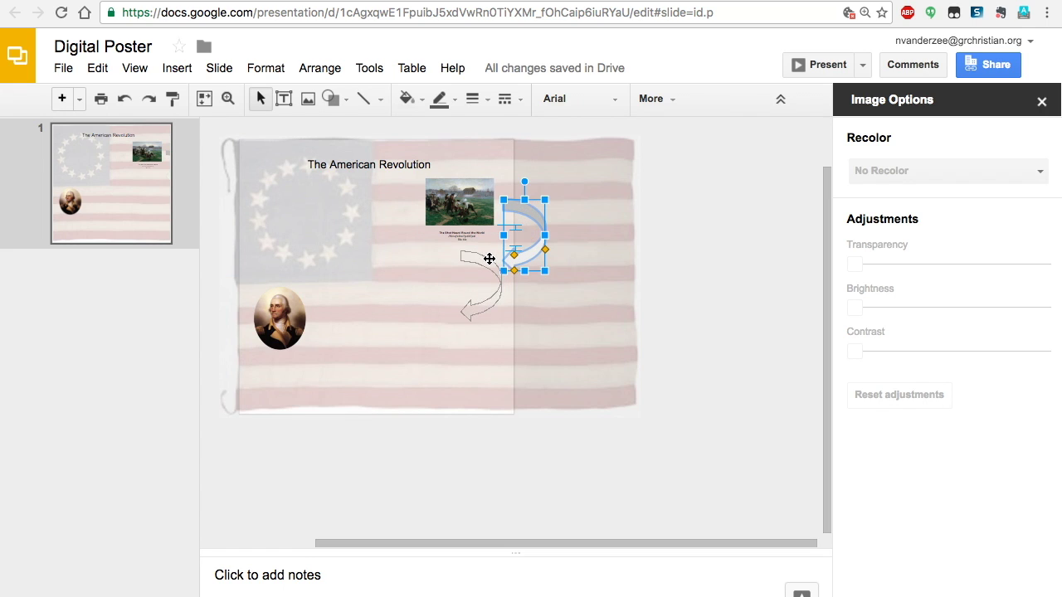
left_click_drag(490, 259, 489, 259)
left_click(592, 280)
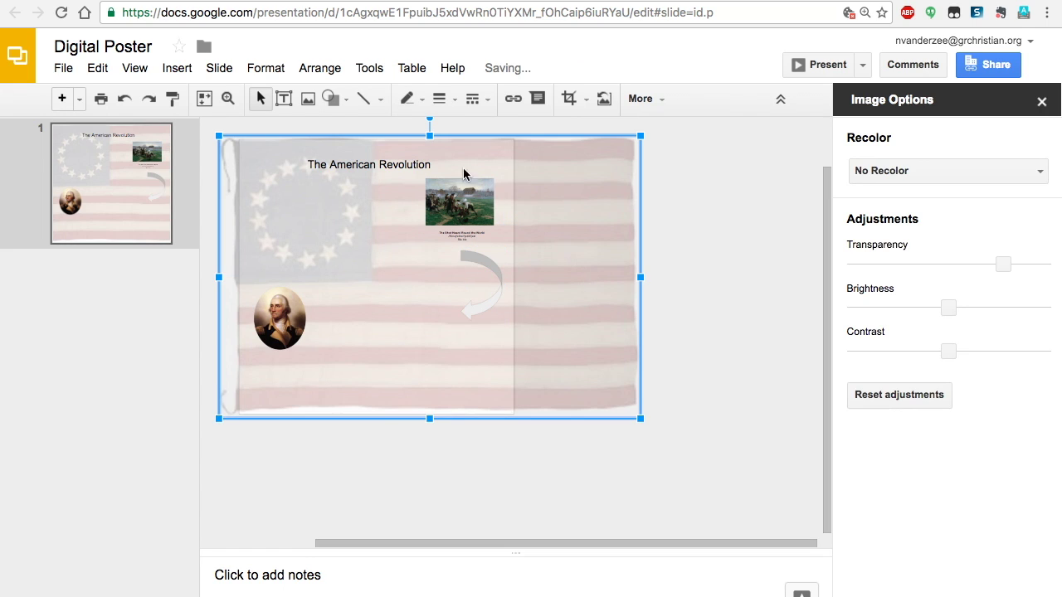
left_click(178, 70)
mouse_move(251, 294)
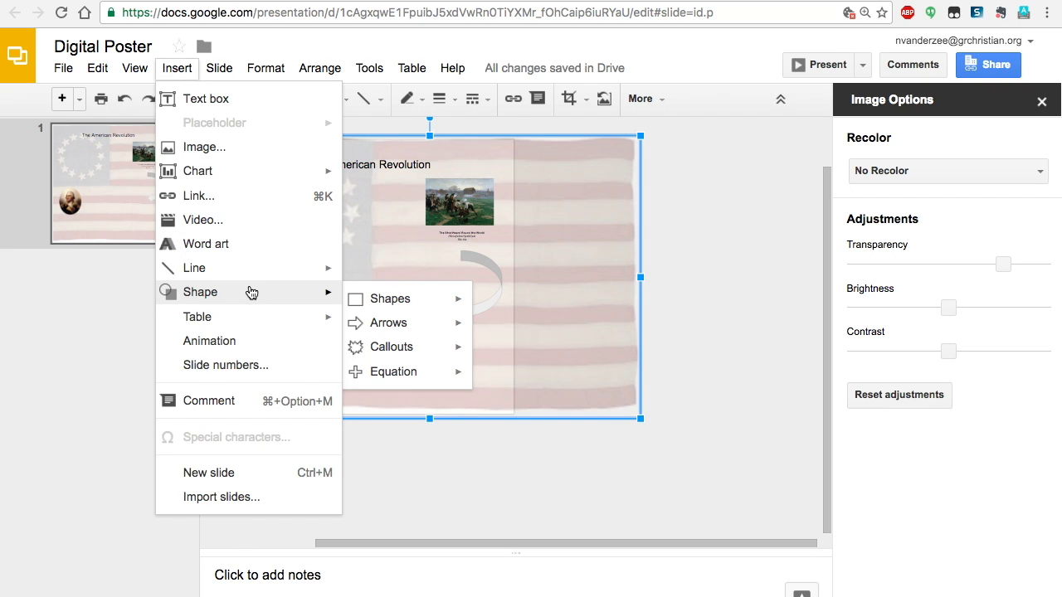
mouse_move(379, 350)
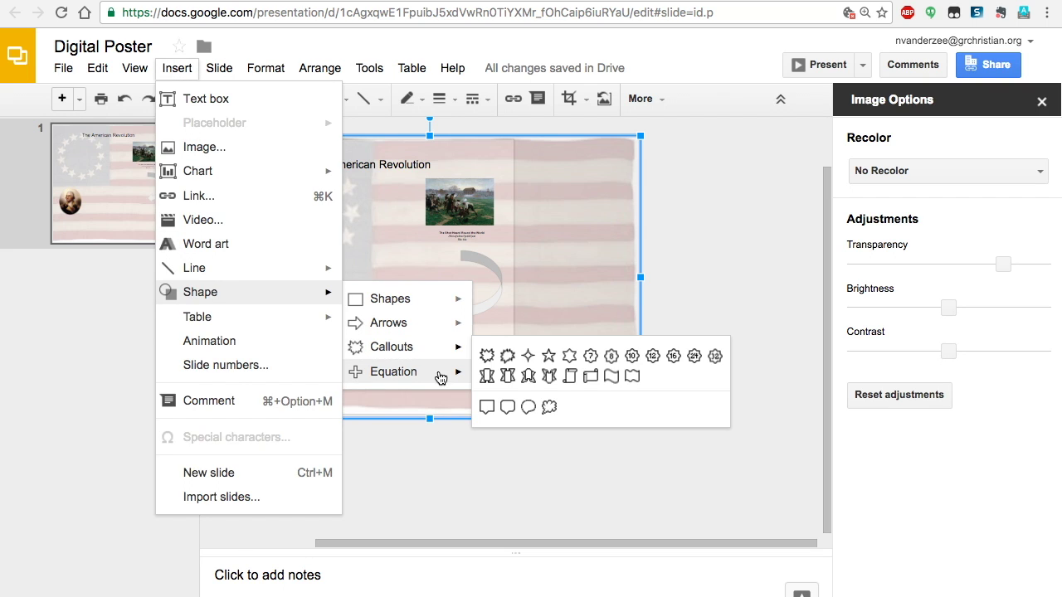
mouse_move(261, 274)
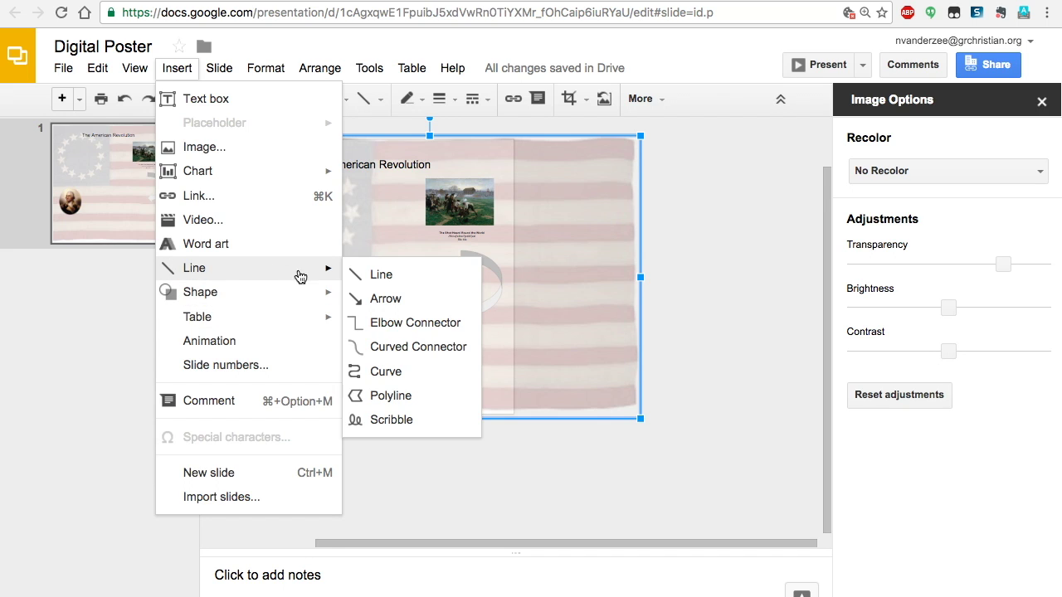
Draw a closed polyline shaped as a bent arrow, running right and then pointing down, between the portrait and the battle painting
left_click(390, 394)
left_click(310, 202)
left_click(390, 203)
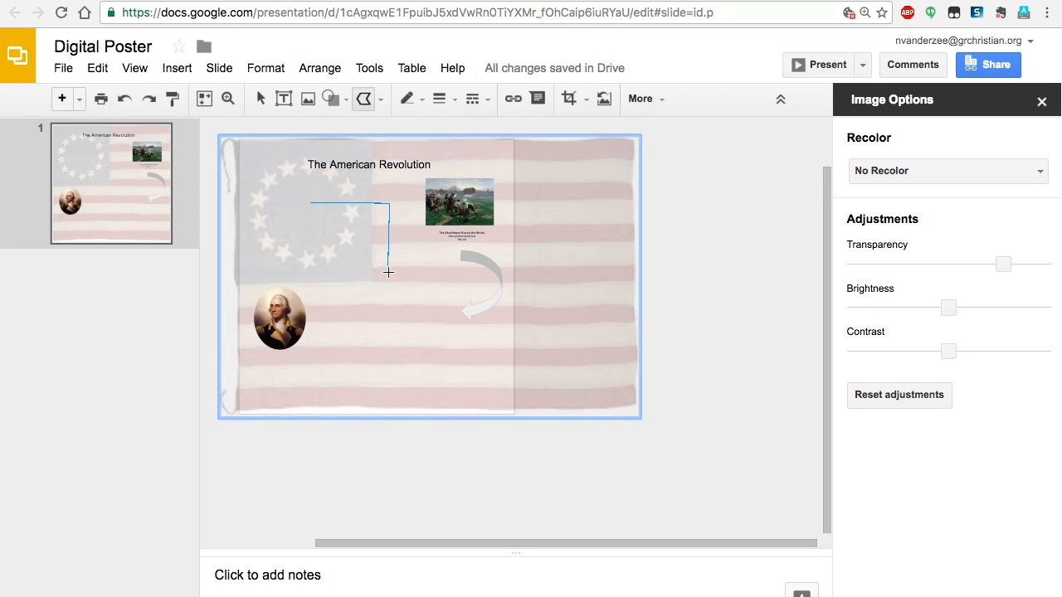
left_click(390, 271)
left_click(410, 274)
left_click(377, 317)
left_click(347, 274)
left_click(365, 273)
left_click(365, 224)
left_click(304, 224)
left_click(312, 203)
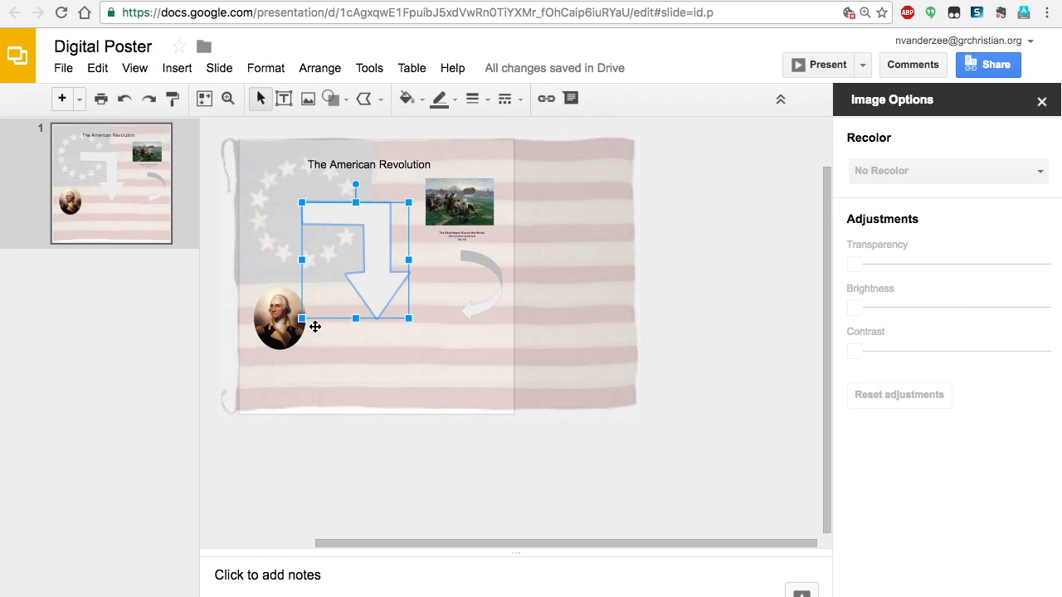
Rotate the battle painting's caption and the painting itself clockwise to a similar slight tilt
left_click(461, 235)
mouse_move(463, 209)
left_mouse_down()
mouse_move(485, 220)
mouse_move(474, 215)
left_mouse_up()
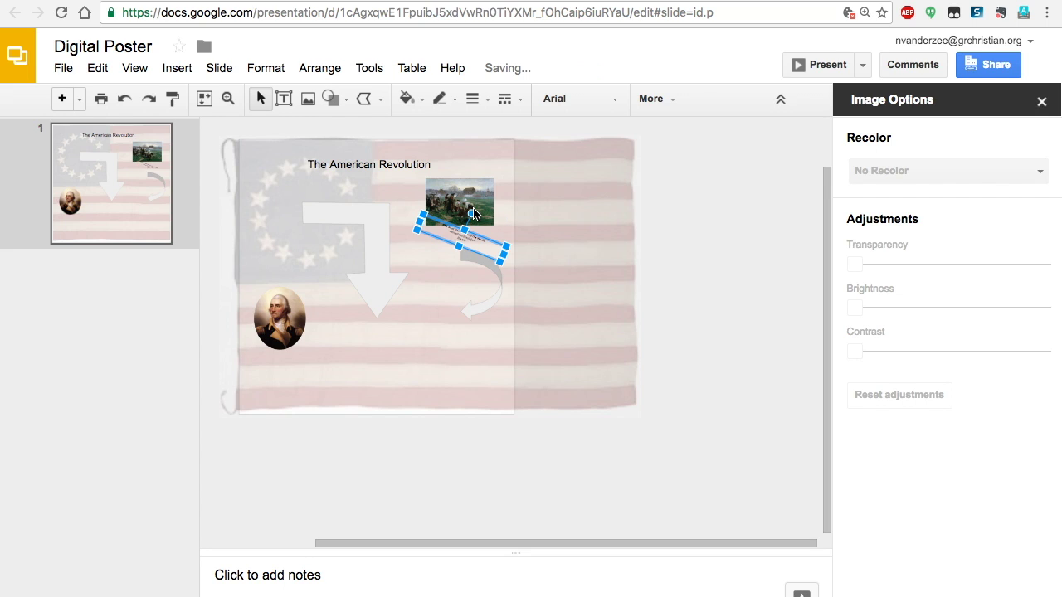
left_click(464, 198)
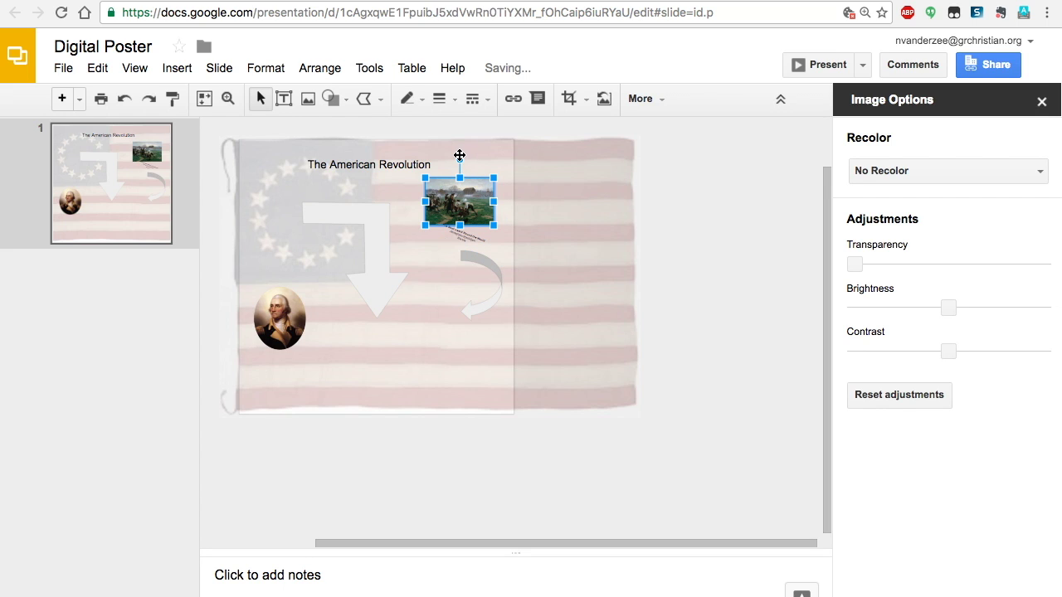
left_click(459, 153)
left_click(458, 201)
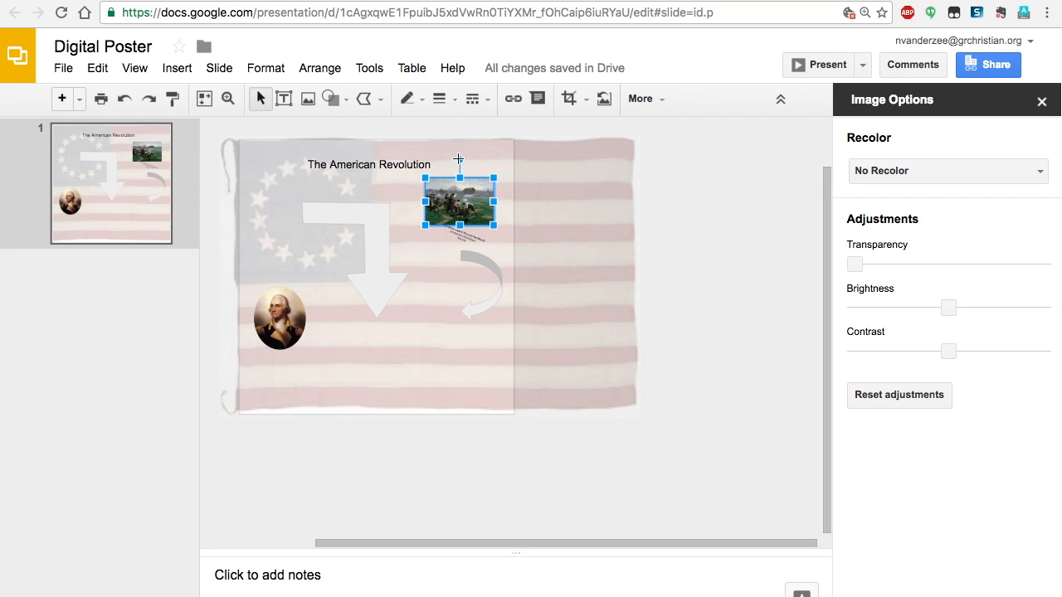
left_click_drag(458, 158, 471, 194)
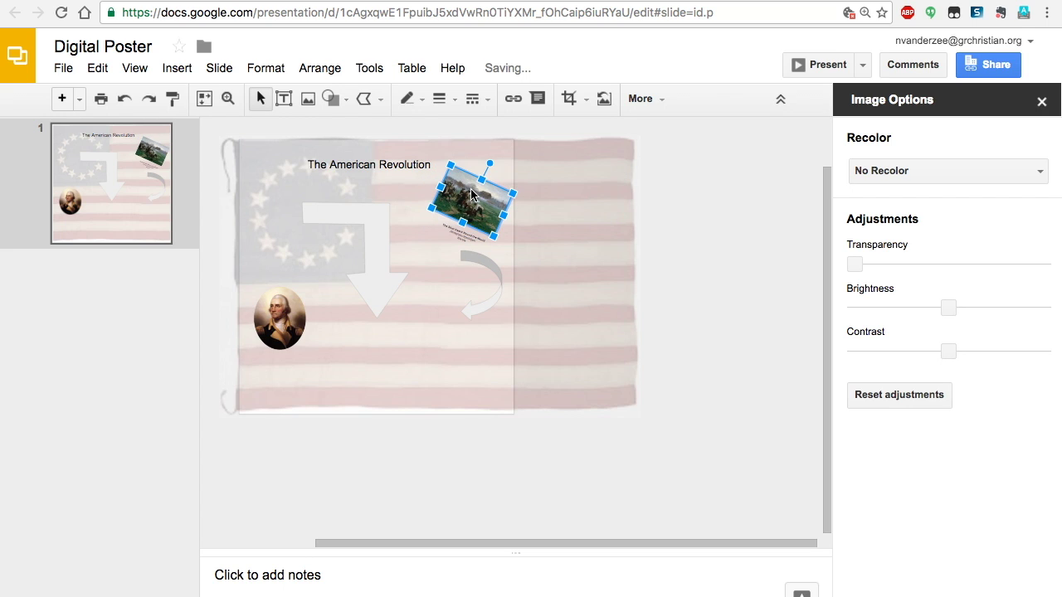